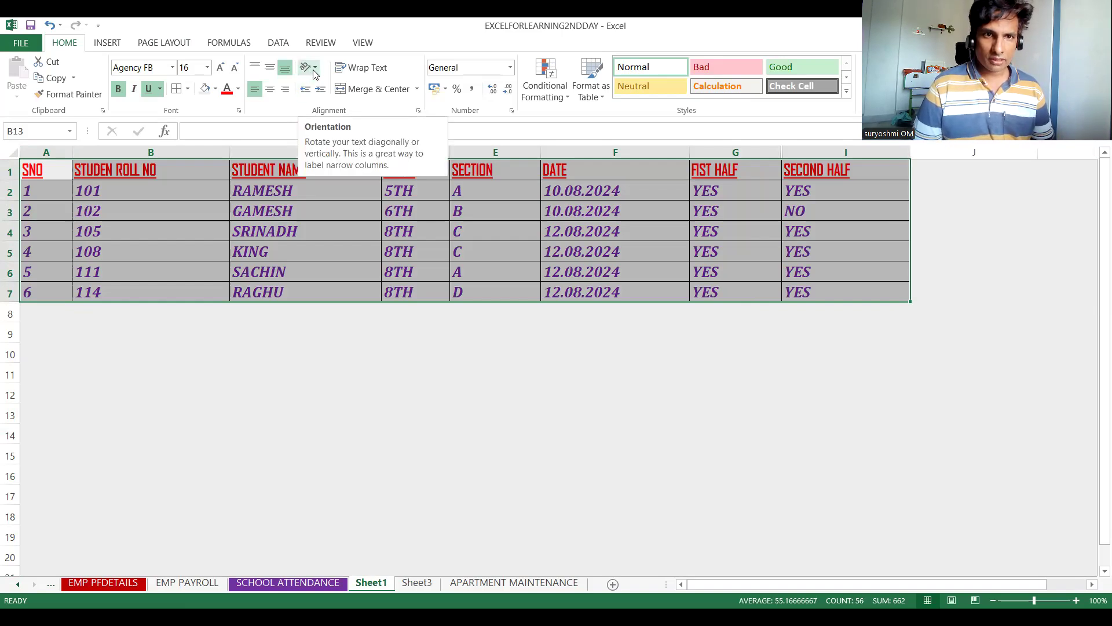
- Try Angle Counterclockwise orientation on the selected attendance table, A1:I7, and restore its text to horizontal
click(313, 74)
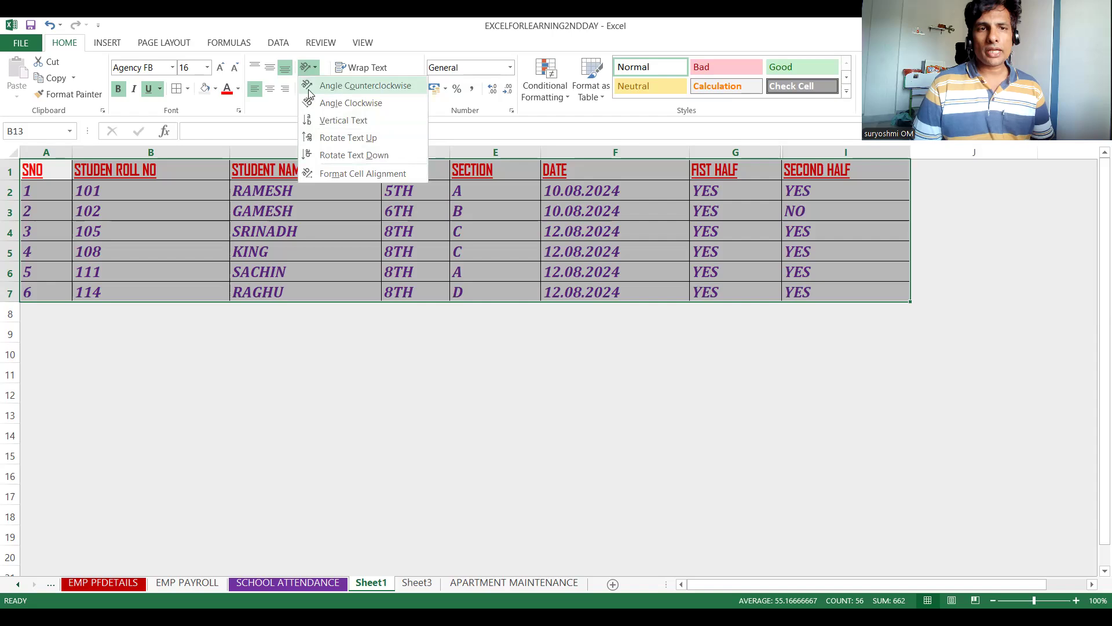
click(346, 93)
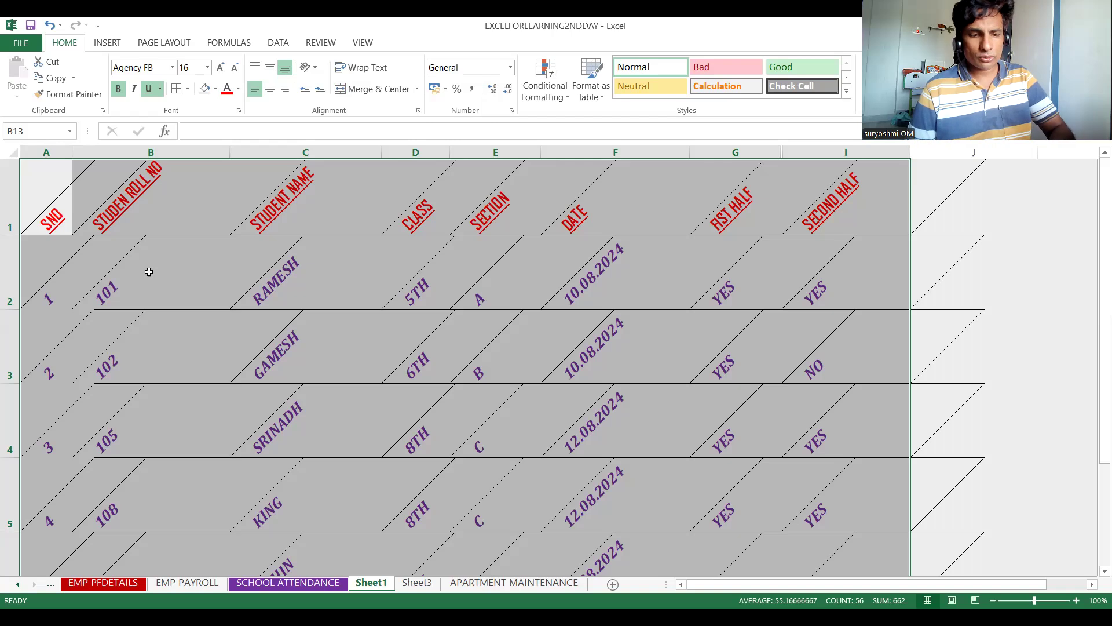
key(ctrl+q)
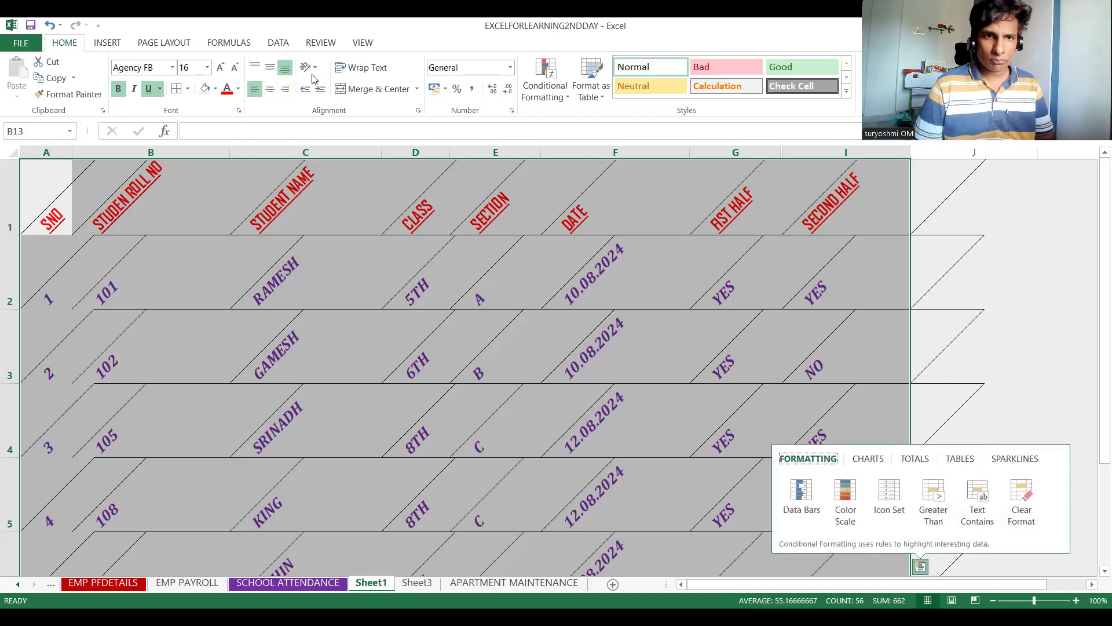
click(316, 69)
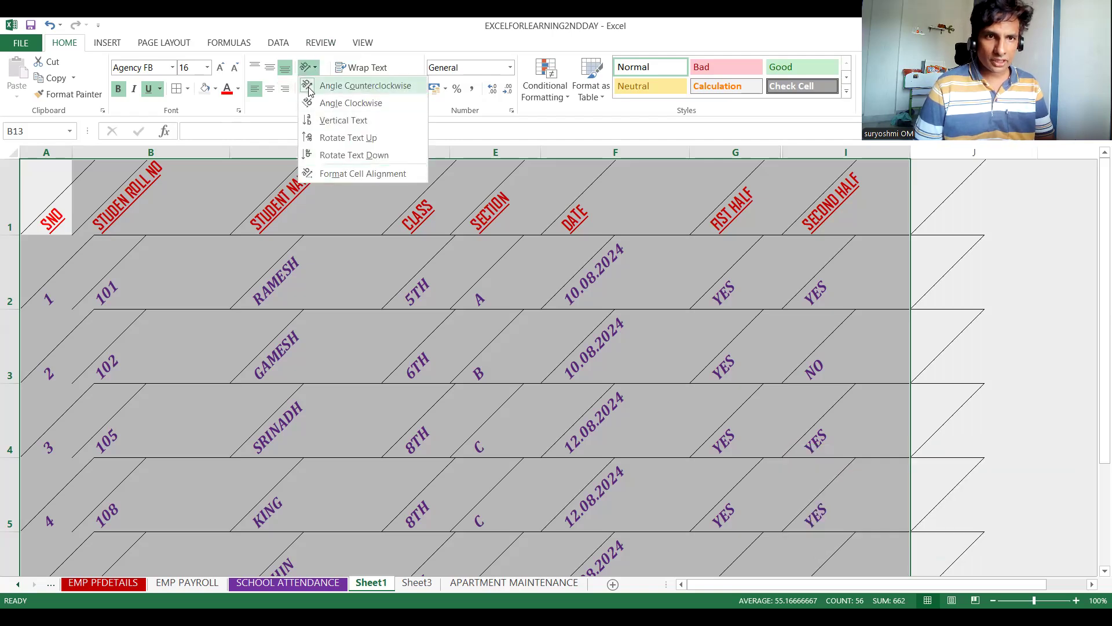
click(342, 86)
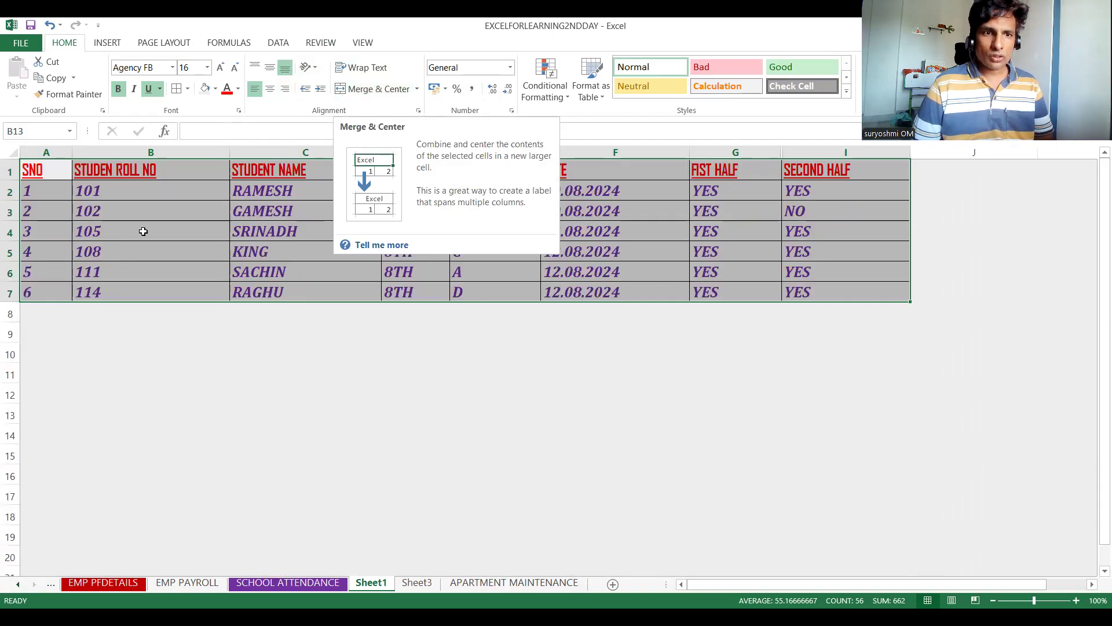
- Angle the attendance table's text counterclockwise and reduce its font size to 12
click(316, 68)
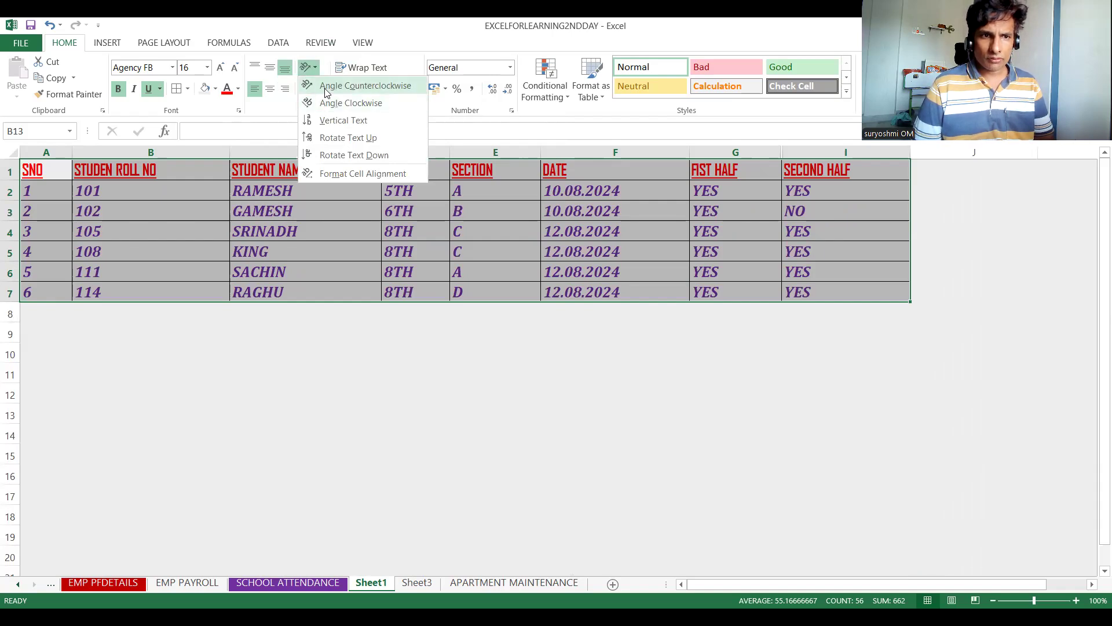
click(326, 87)
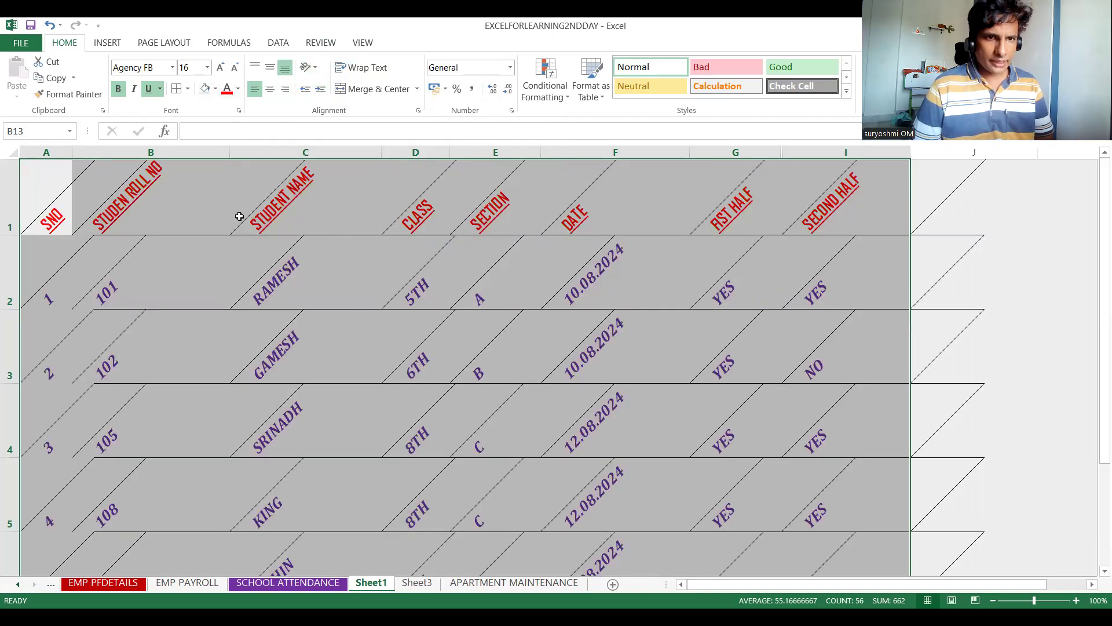
click(207, 68)
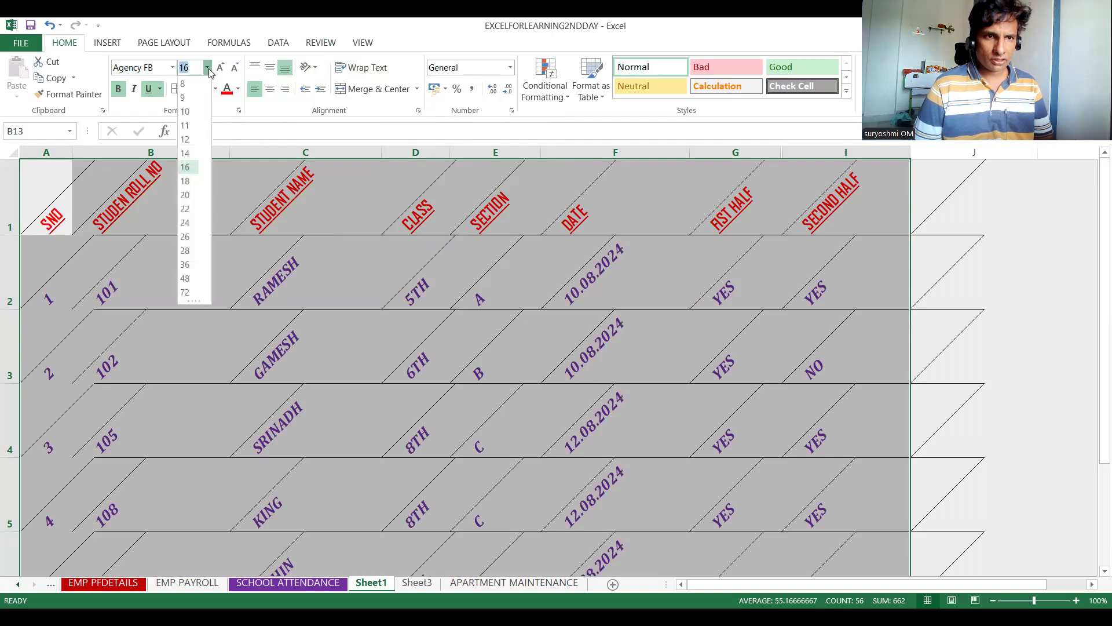
click(191, 134)
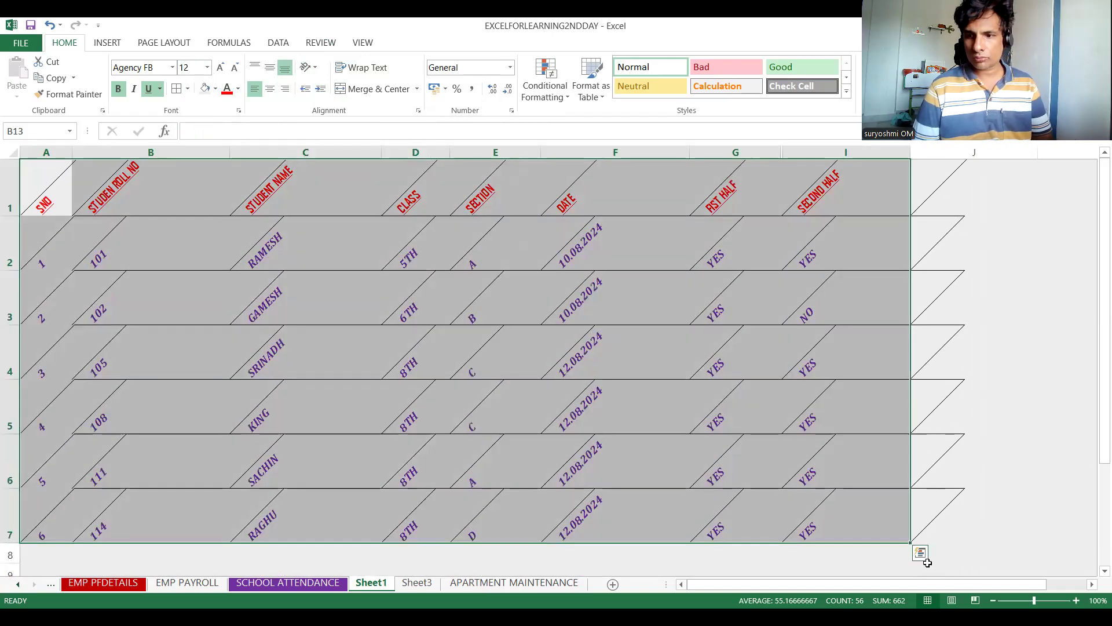
click(1043, 605)
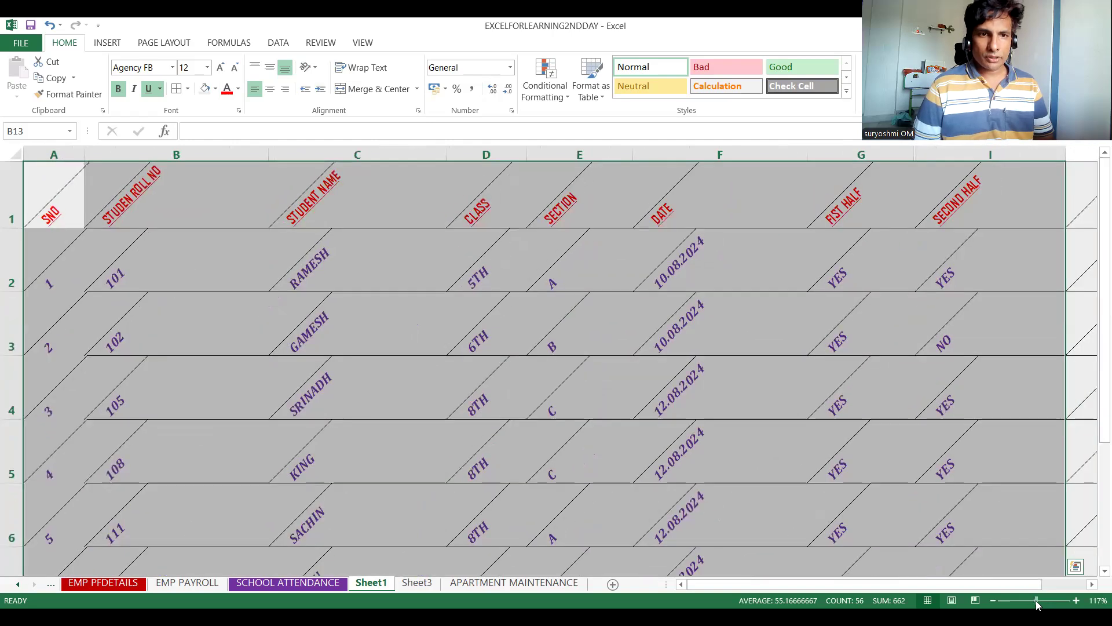
click(1035, 603)
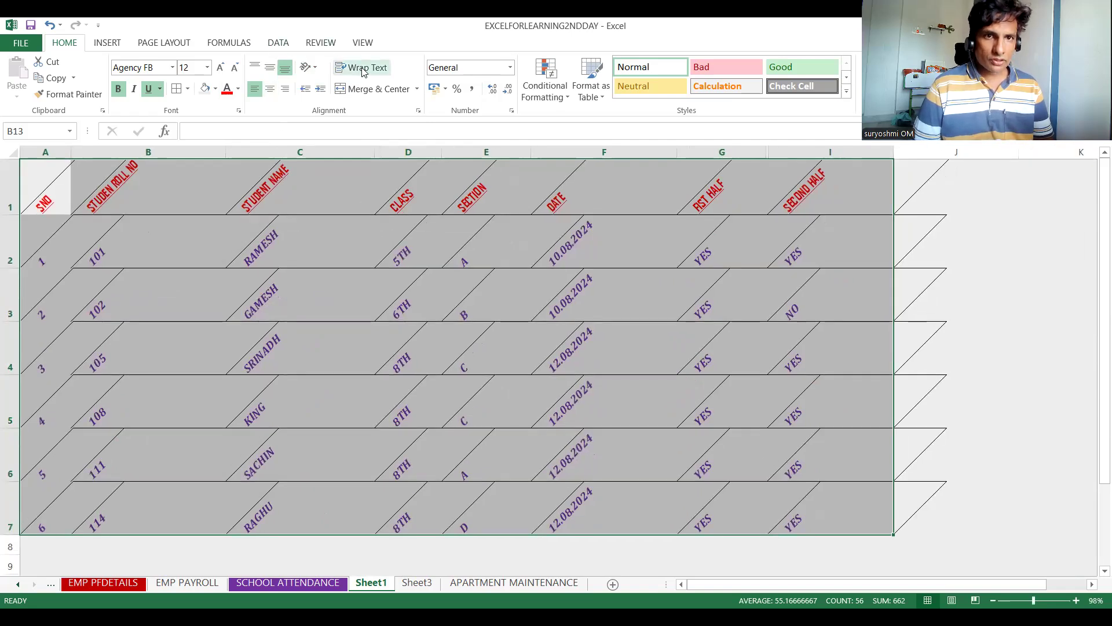
- Clear the counterclockwise angle from the attendance table and apply the Angle Clockwise orientation to its text
click(313, 69)
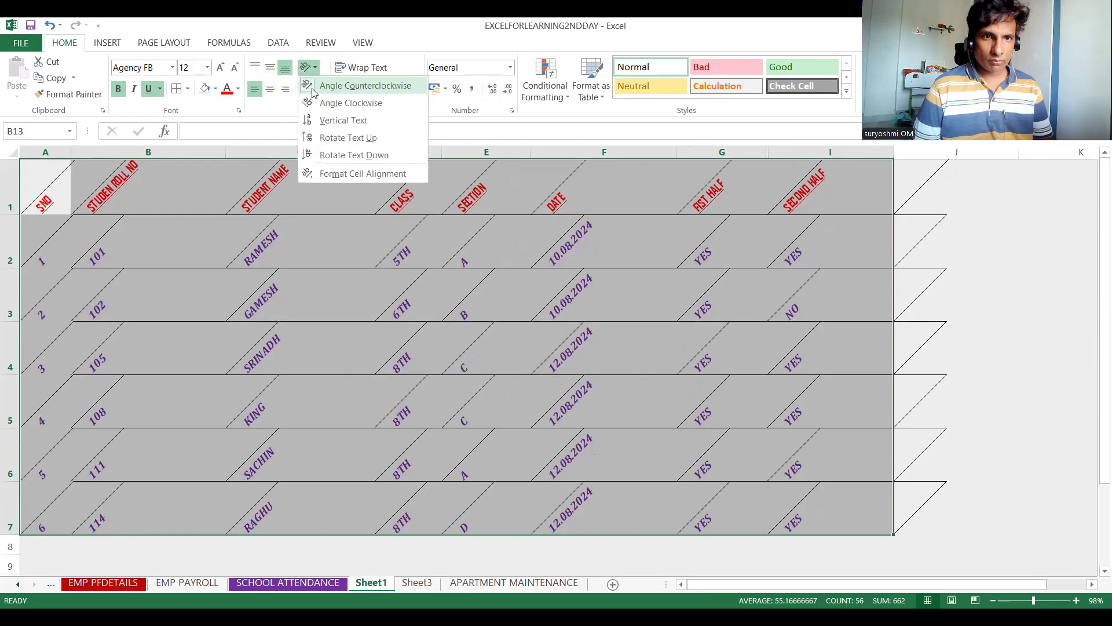
click(311, 89)
click(314, 71)
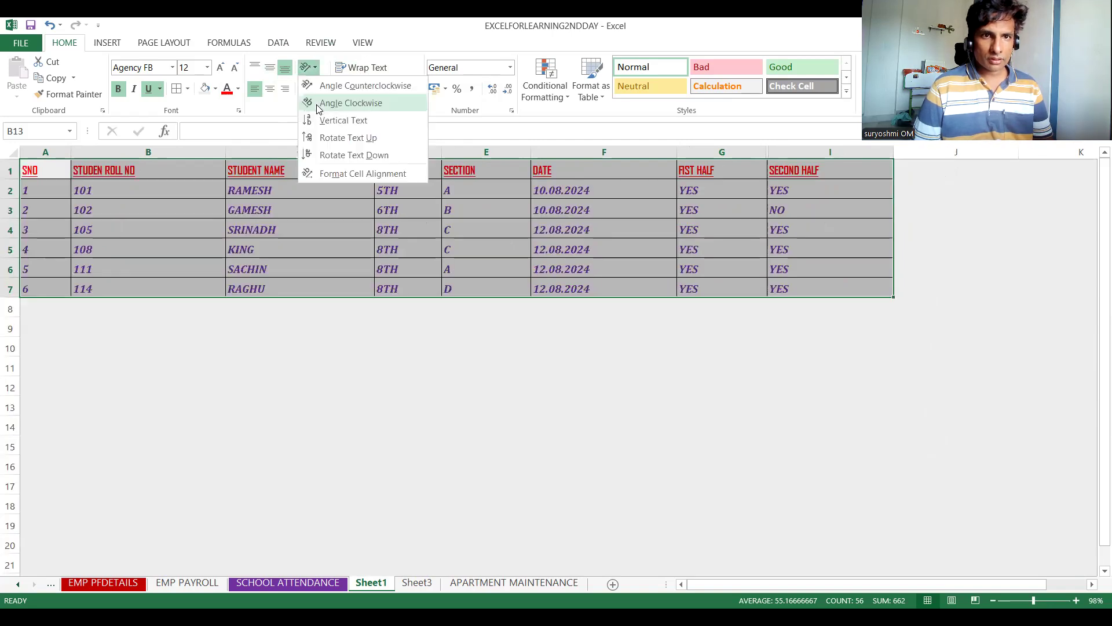
click(319, 103)
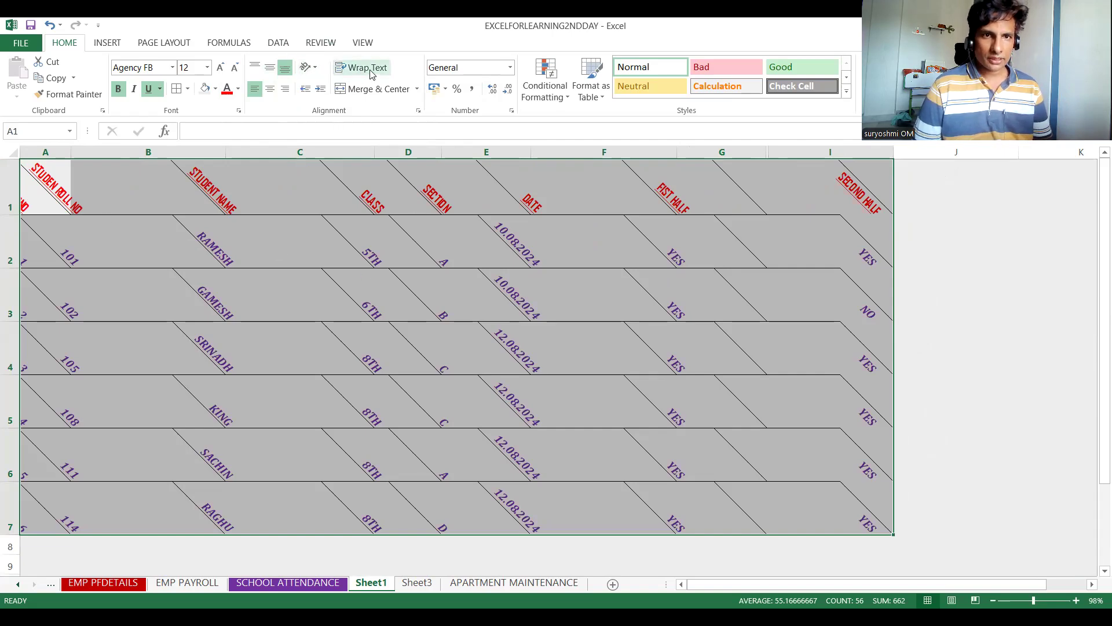
- Switch the attendance table to Angle Counterclockwise, return its text to horizontal, and deselect the table
click(310, 70)
click(312, 85)
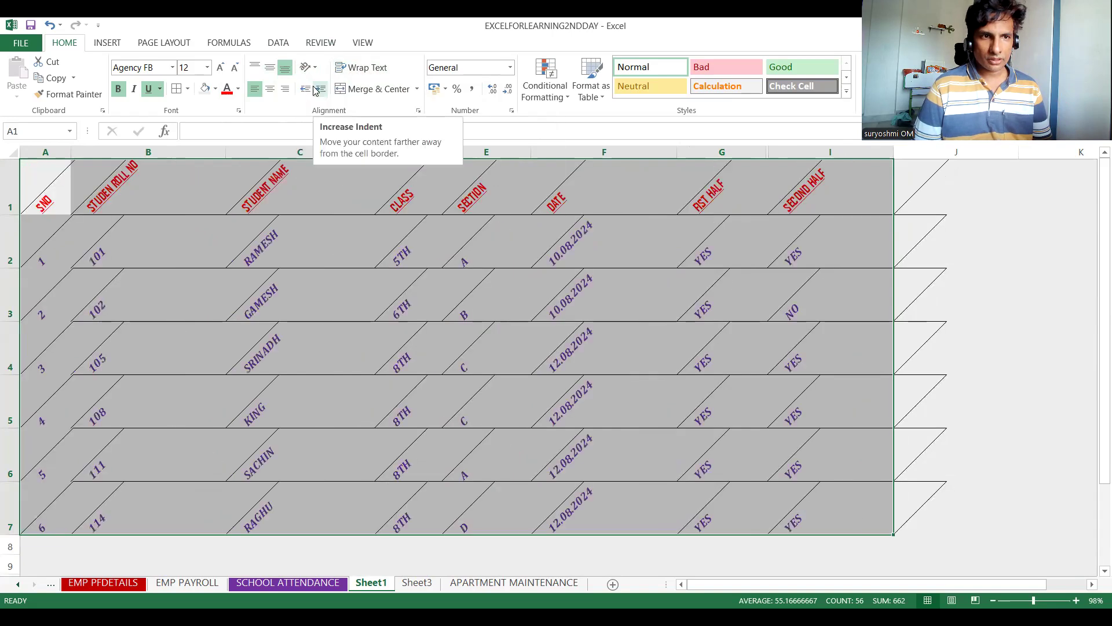
click(317, 68)
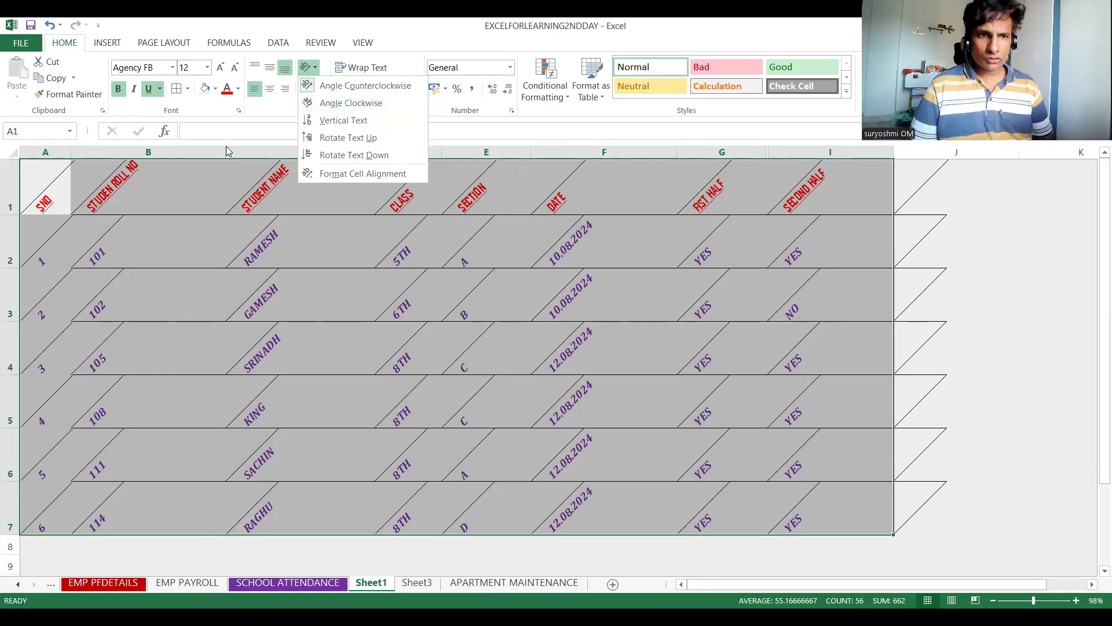
click(336, 91)
click(75, 190)
click(177, 408)
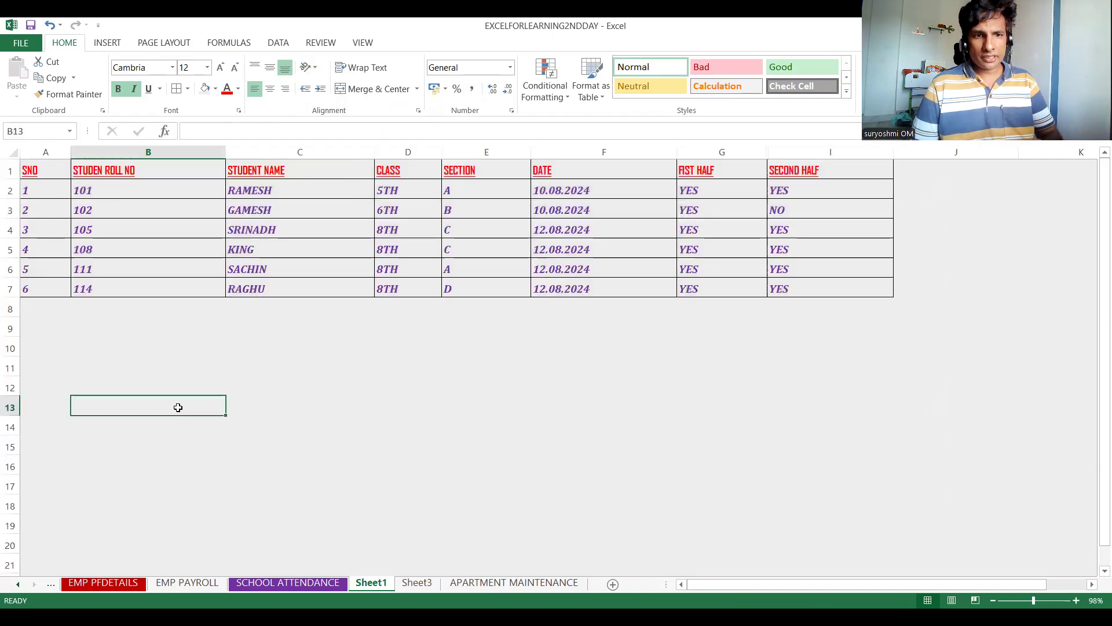
- Enter the sample text DADASDASDSDS in cell B13 below the table and erase it
key(shift+Right)
key(shift+Right)
key(shift+Right)
key(shift+Right)
key(shift+Right)
key(shift+Right)
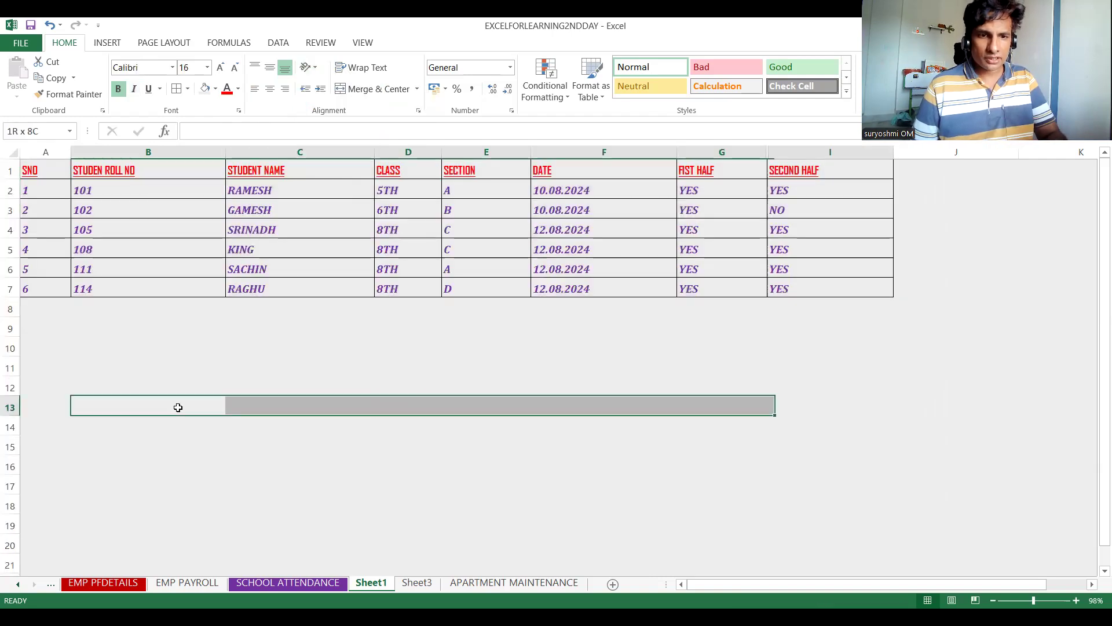
click(178, 407)
text(DADASDASDSDS)
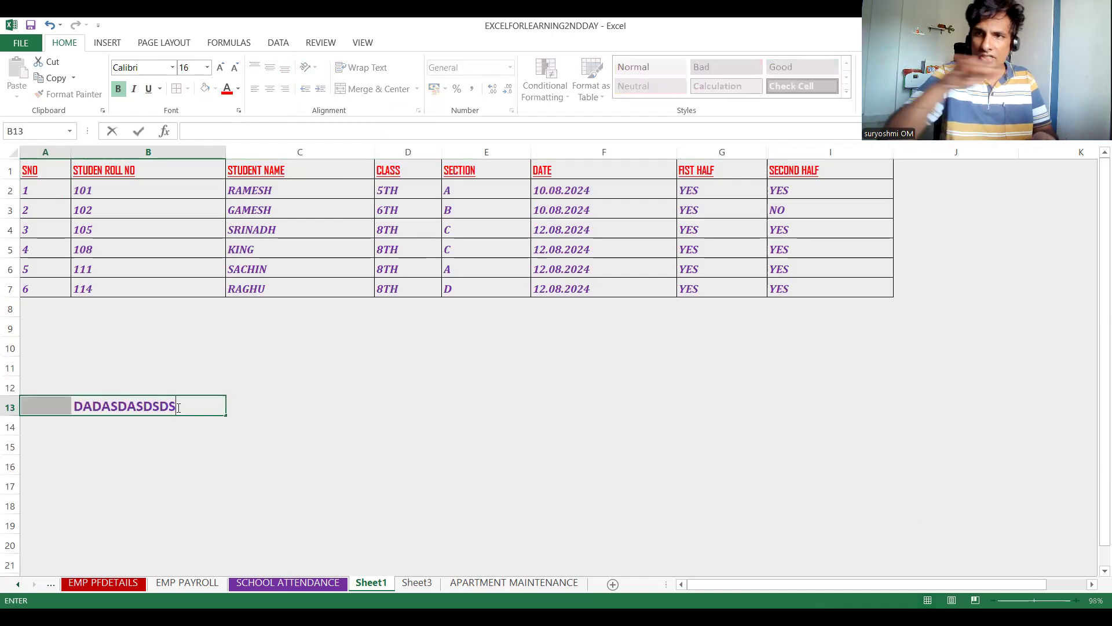
key(BackSpace)
key(BackSpace)
key(BackSpace)
key(BackSpace)
key(BackSpace)
key(BackSpace)
key(BackSpace)
key(BackSpace)
key(BackSpace)
key(BackSpace)
key(BackSpace)
key(BackSpace)
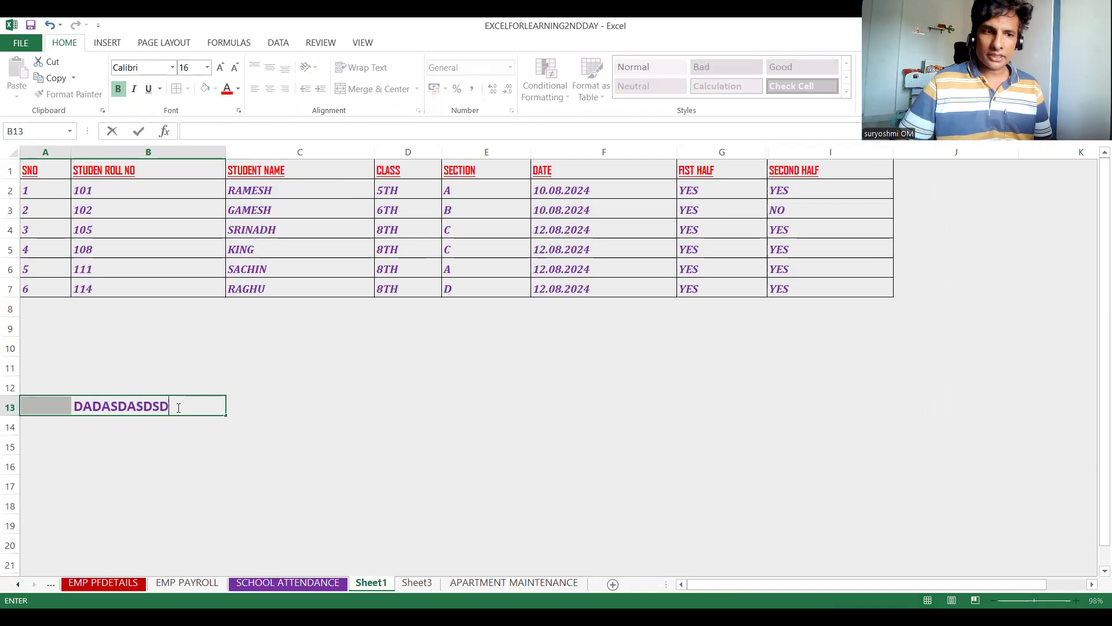
click(407, 508)
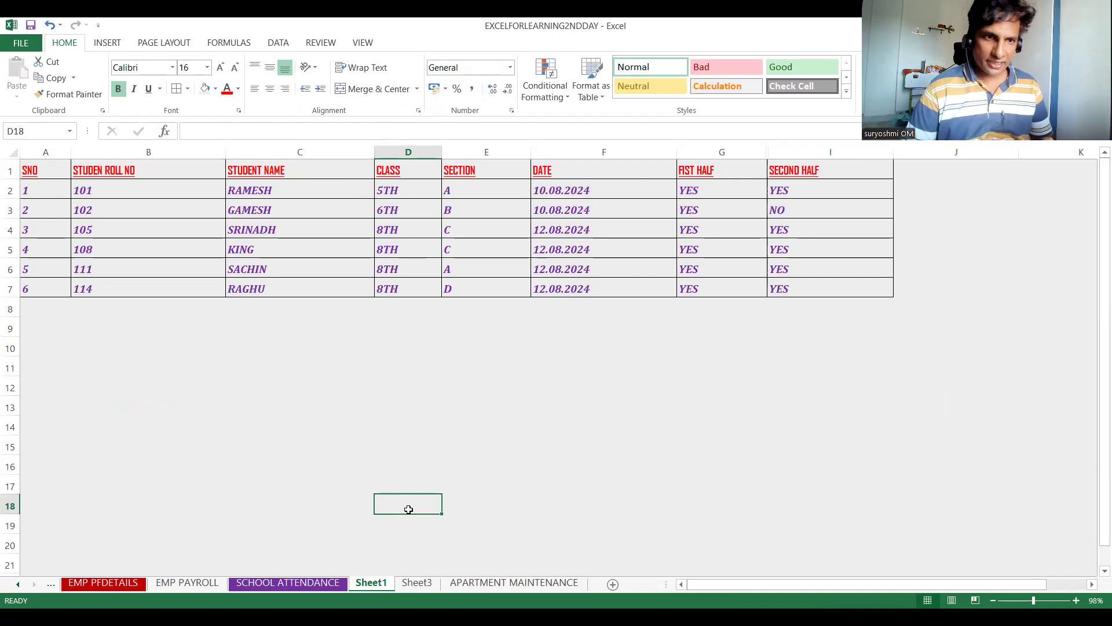
- Select the whole sheet, apply the Vertical Text orientation, and make its text bold
click(177, 266)
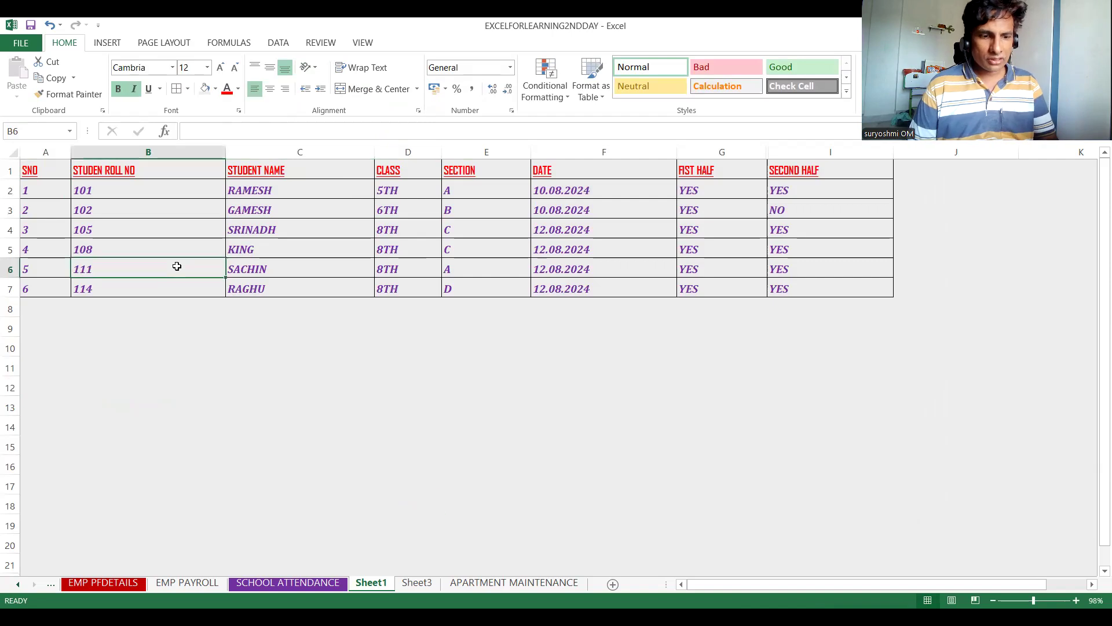
key(ctrl+a)
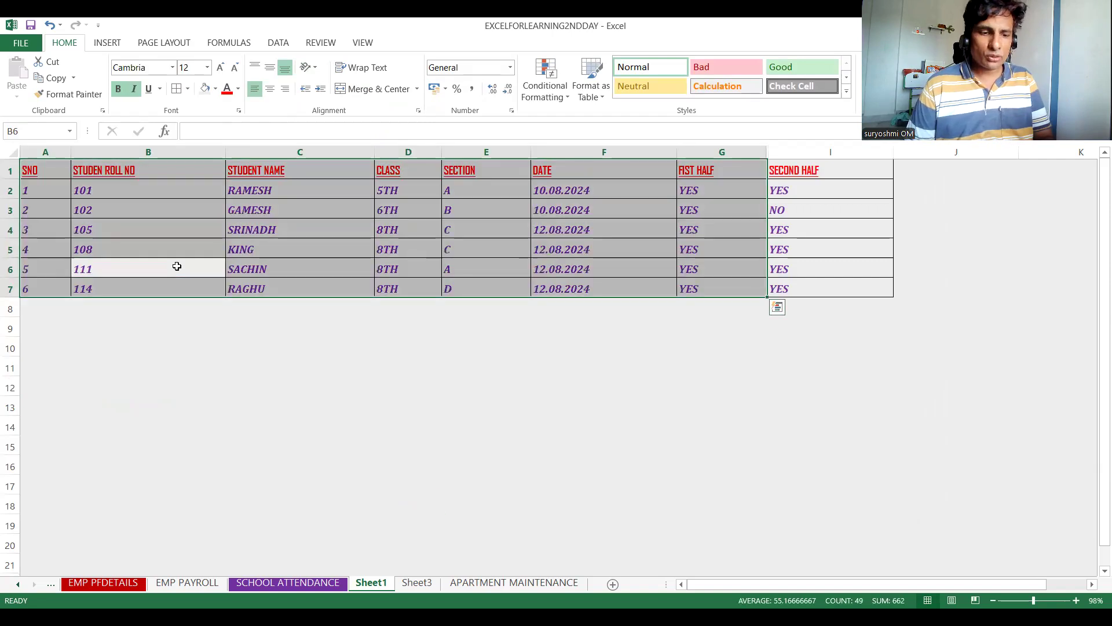
key(ctrl+a)
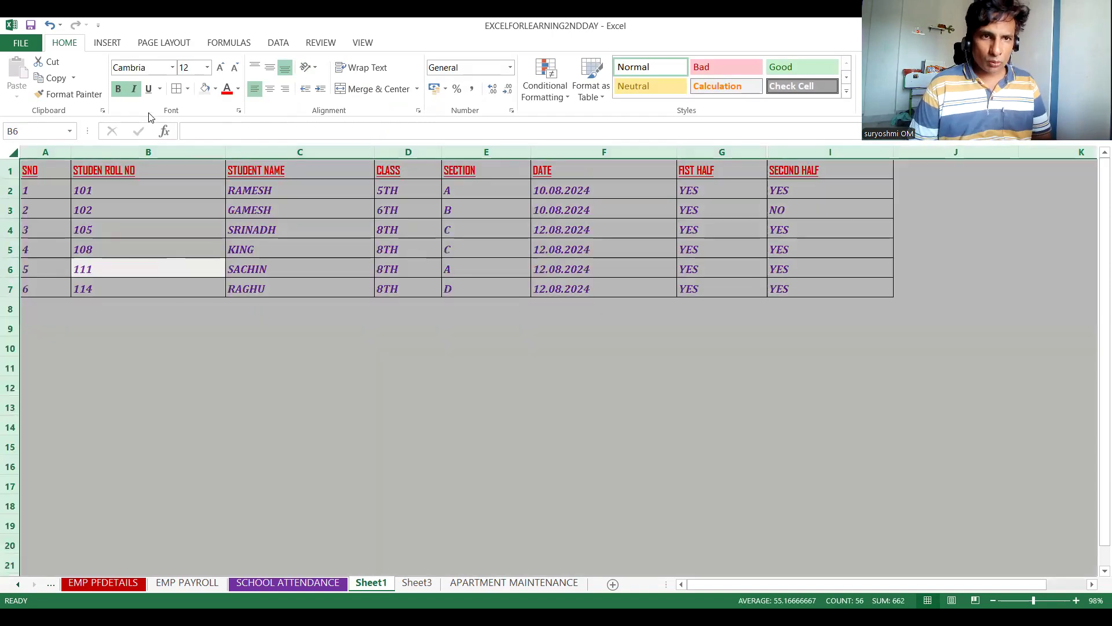
click(316, 68)
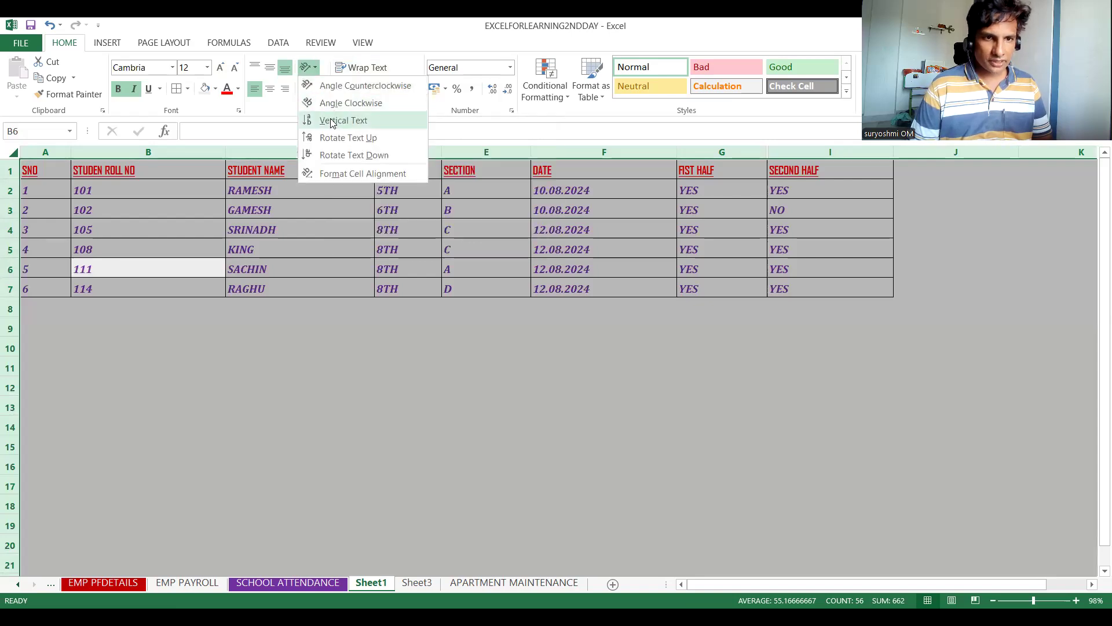
click(333, 123)
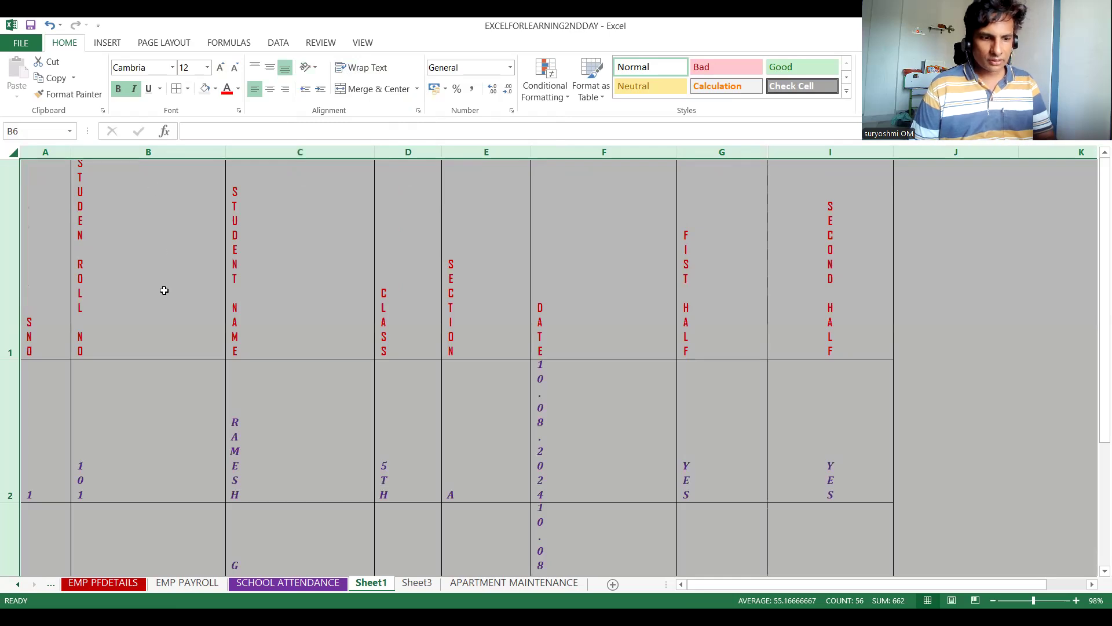
scroll(164, 290, down, 2)
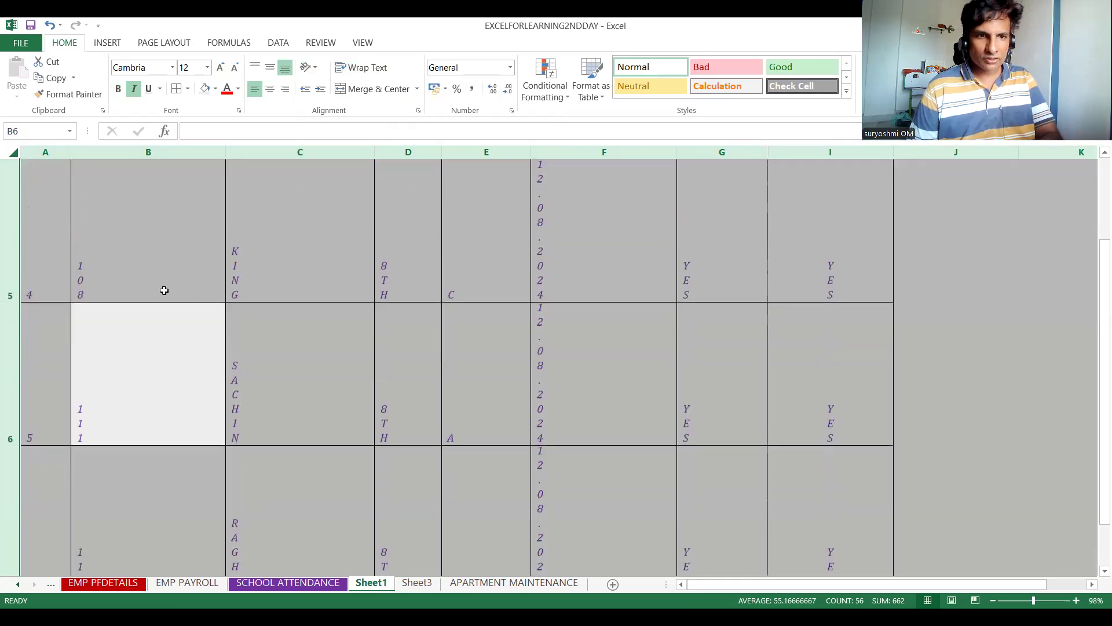
key(ctrl+b)
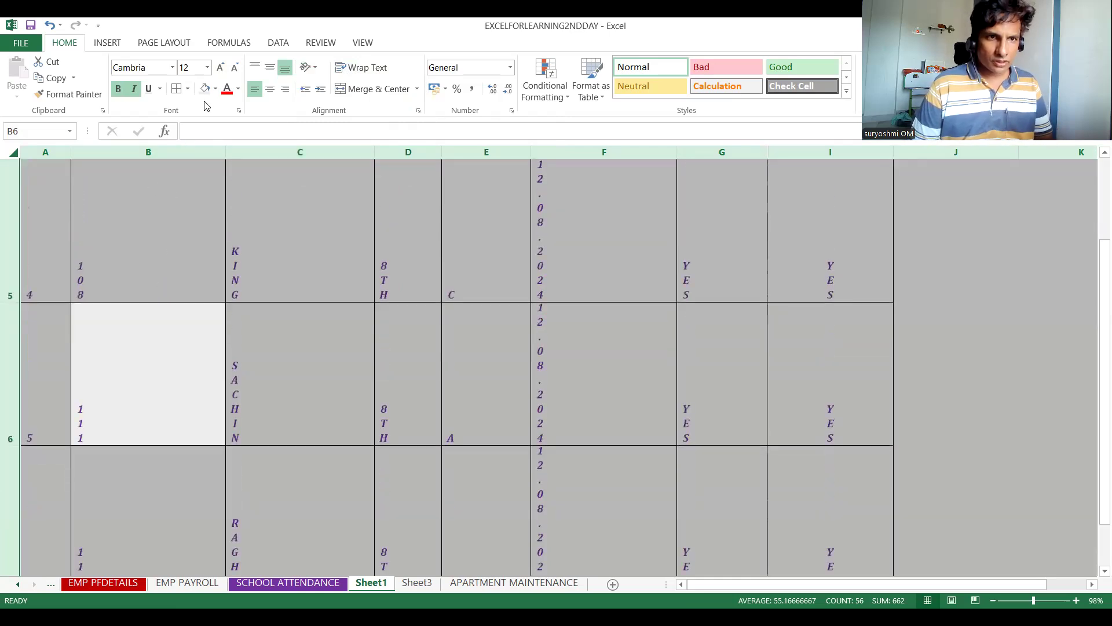
- Set the whole sheet's font size to 22 and turn on Wrap Text
click(207, 68)
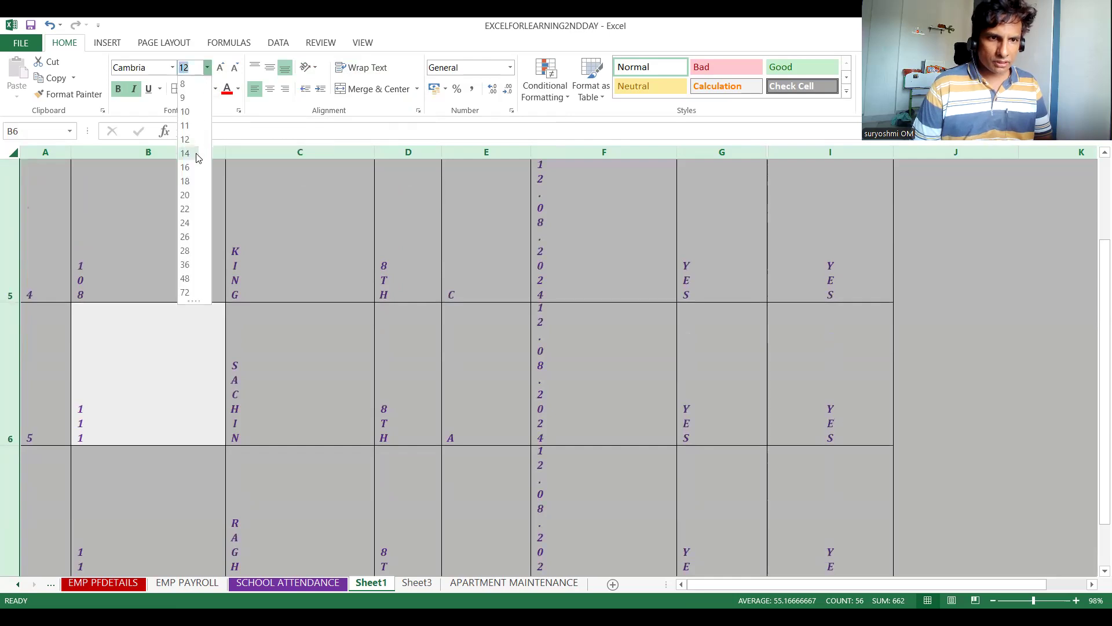
click(192, 212)
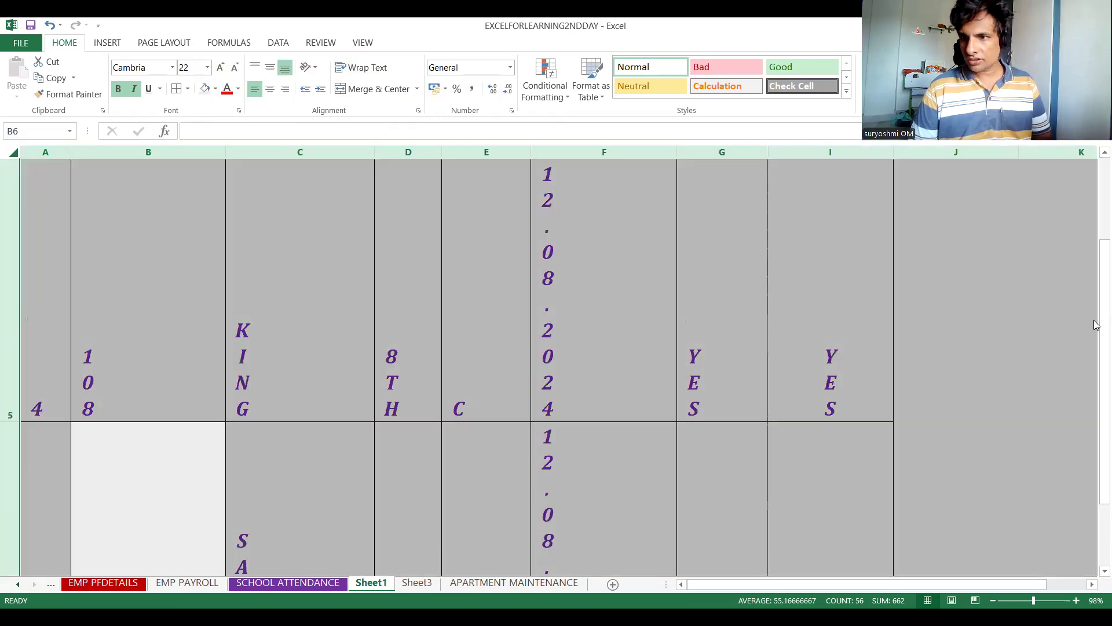
drag(1096, 333, 1098, 326)
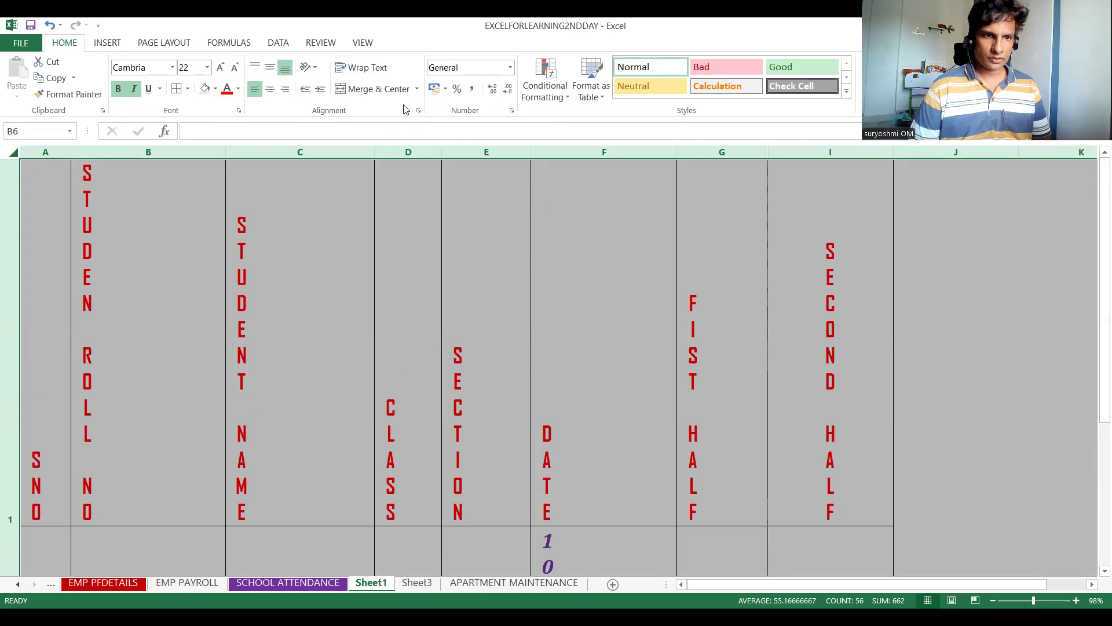
click(363, 67)
scroll(591, 302, down, 2)
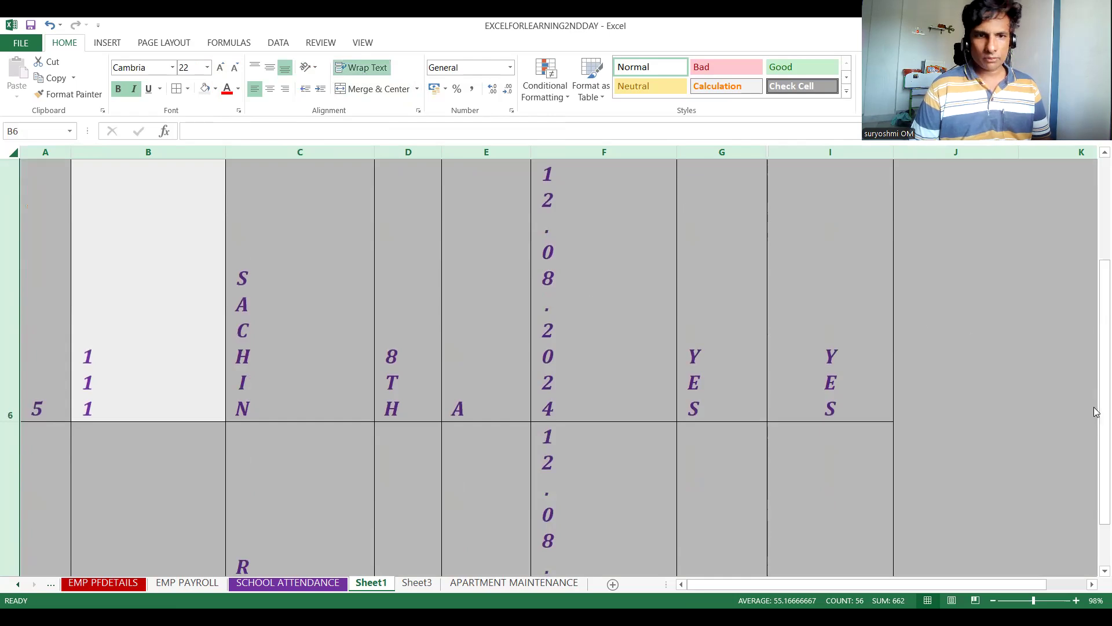
- Remove the Vertical Text orientation from the whole sheet to return its text to horizontal
click(312, 73)
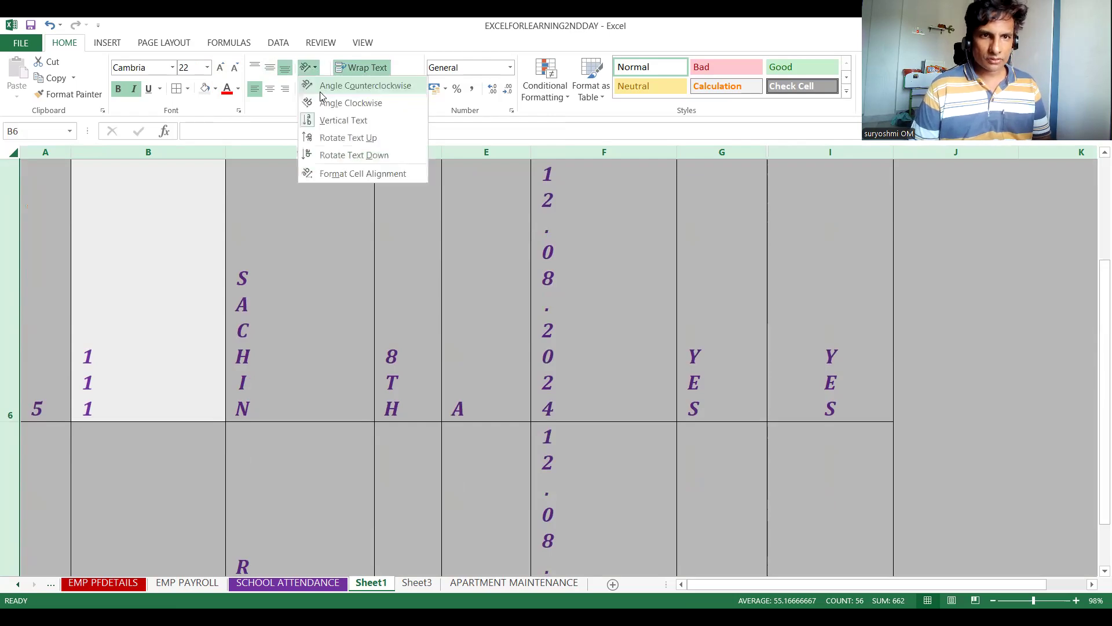
click(325, 123)
drag(1096, 391, 332, 78)
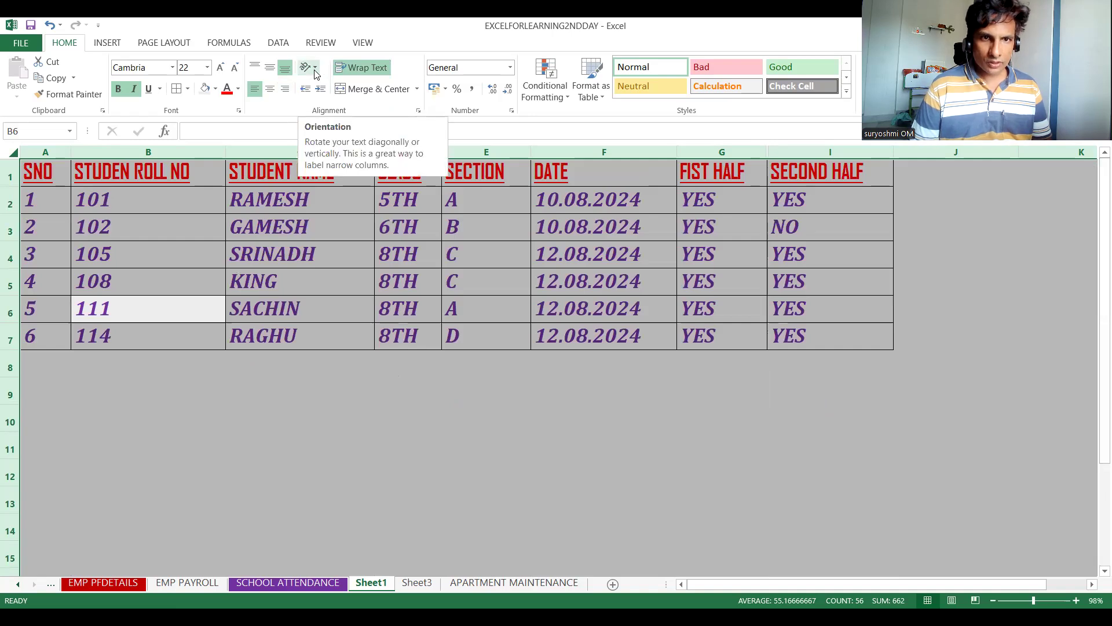
- Apply Rotate Text Up to the whole sheet, and replace it with Rotate Text Down
click(315, 69)
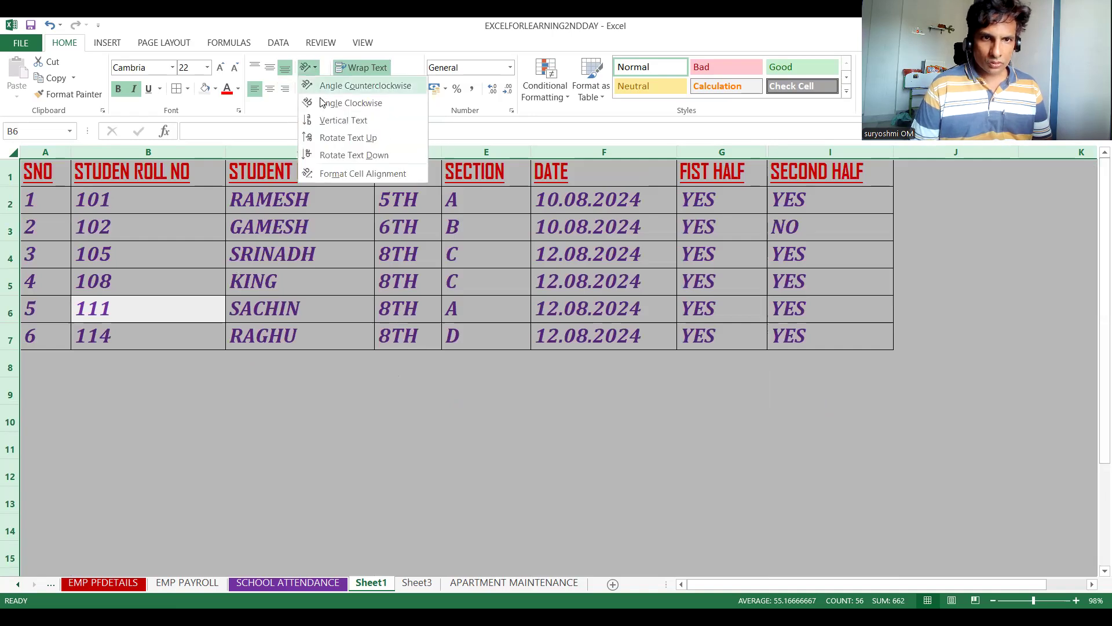
click(330, 137)
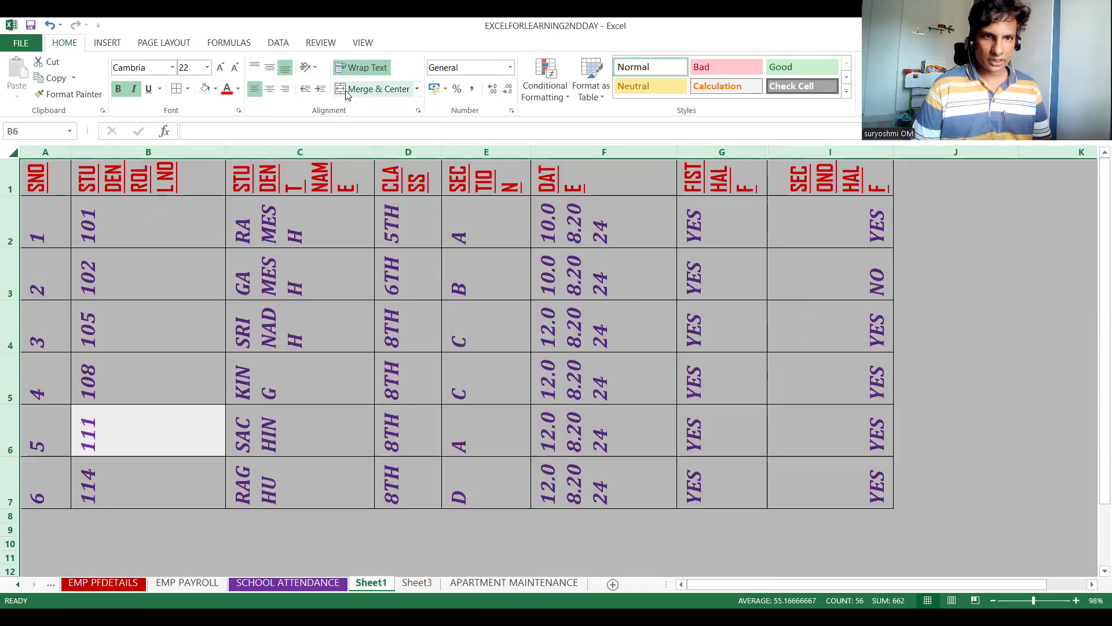
click(311, 69)
click(330, 155)
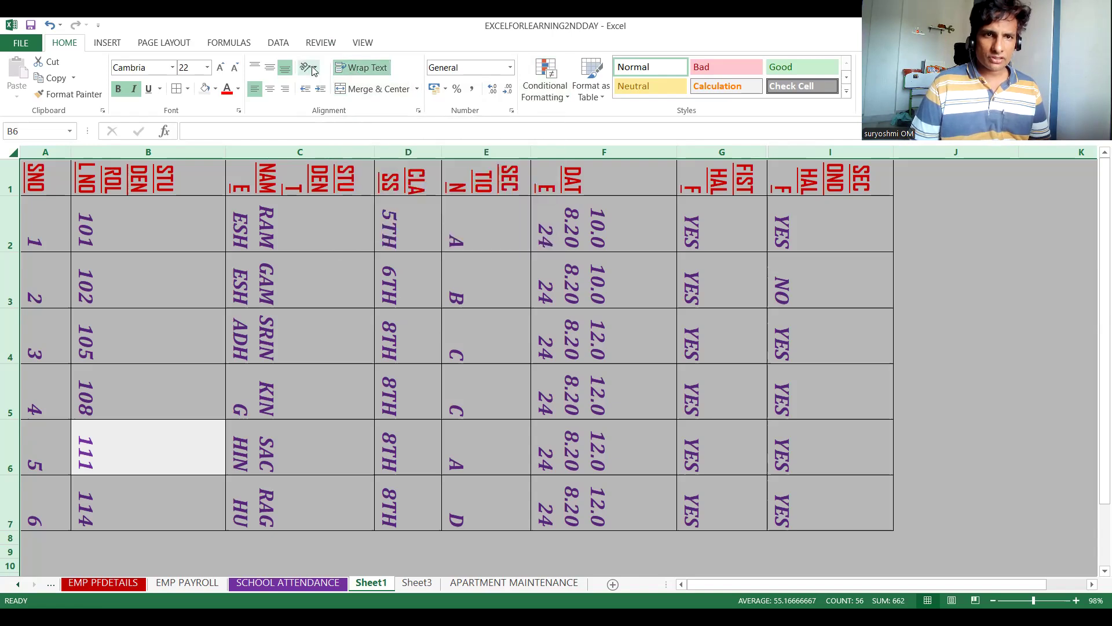
- Turn off Wrap Text for the whole sheet and change its orientation to Rotate Text Up
click(362, 67)
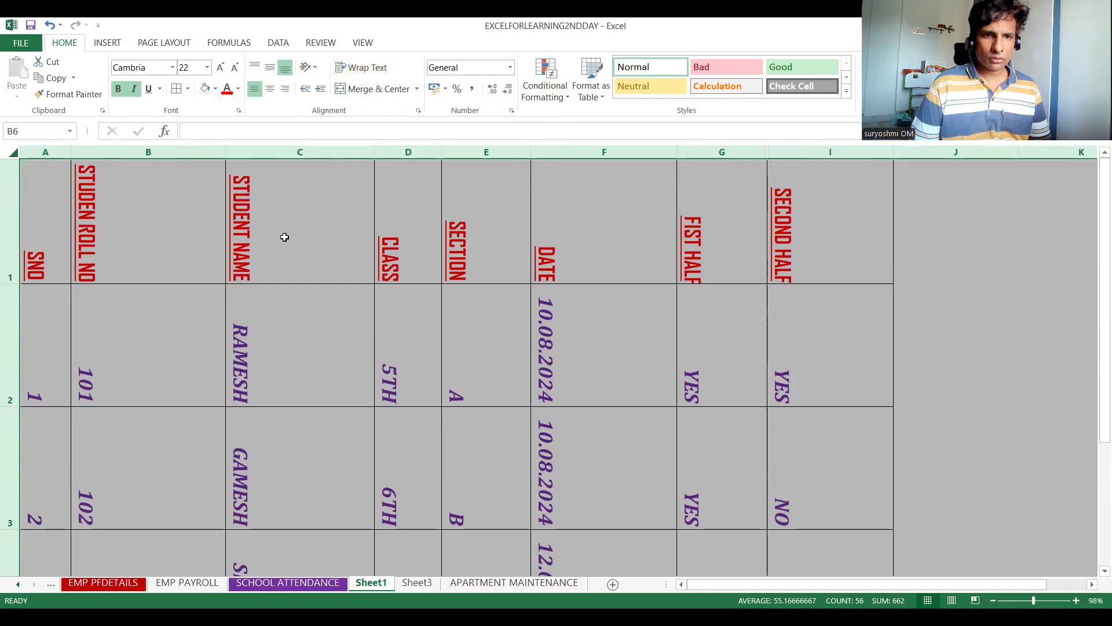
click(311, 68)
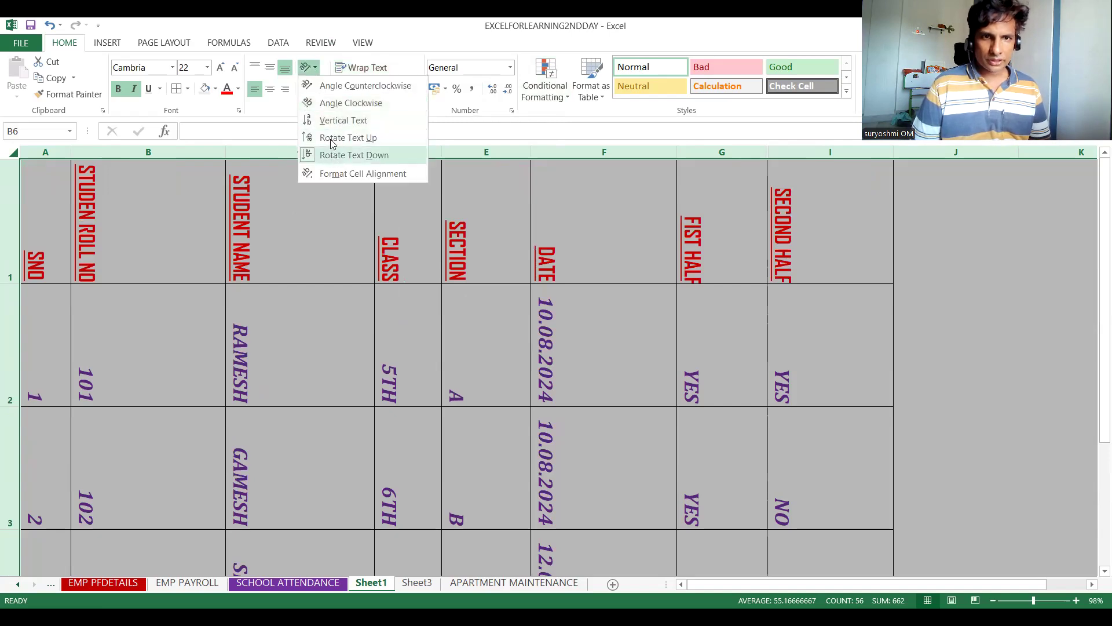
click(334, 139)
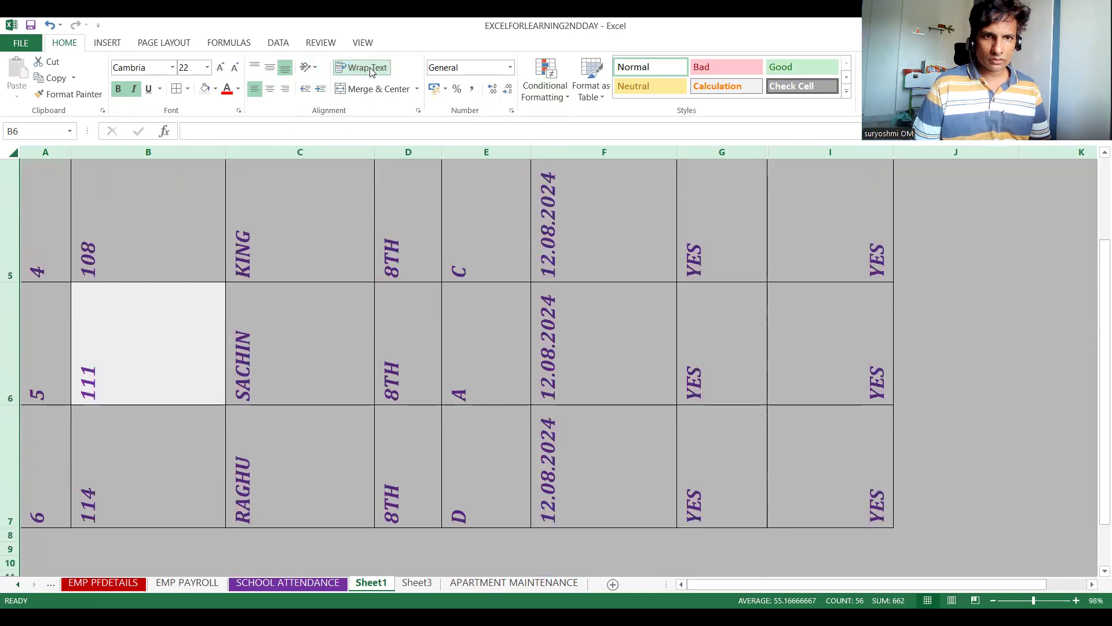
- Examine the alignment and orientation settings in the Format Cells dialog and dismiss it without changes
click(311, 69)
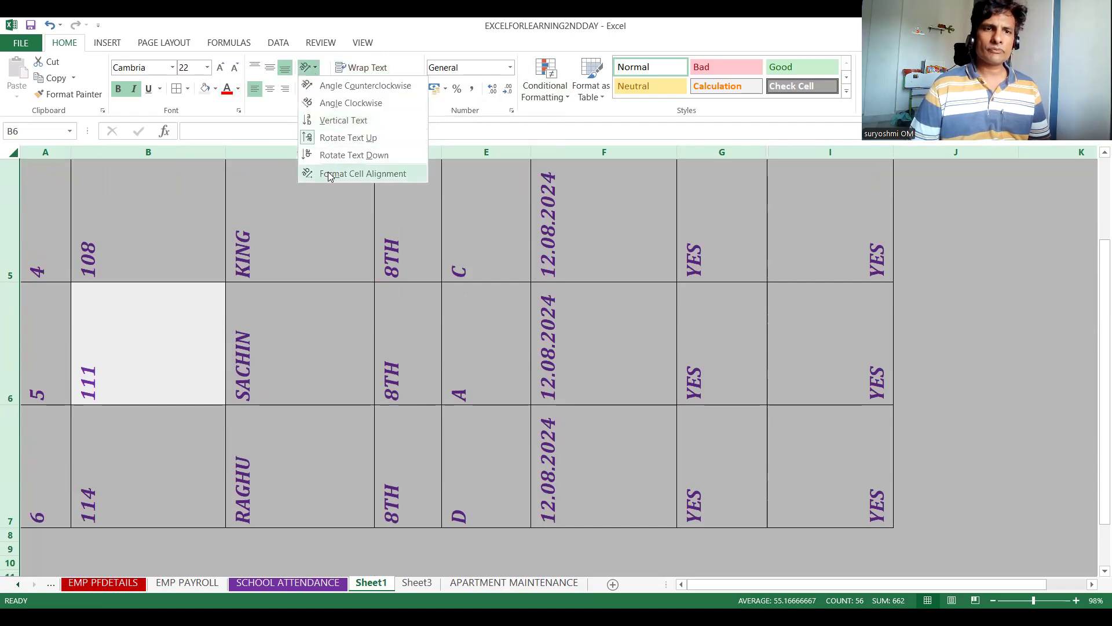
click(330, 174)
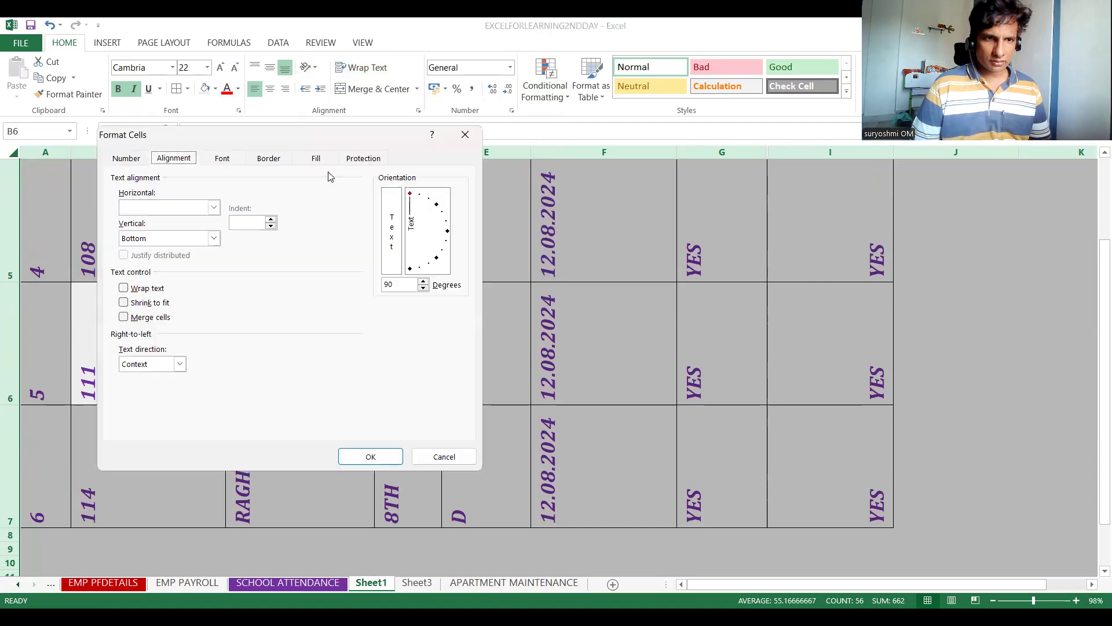
click(444, 457)
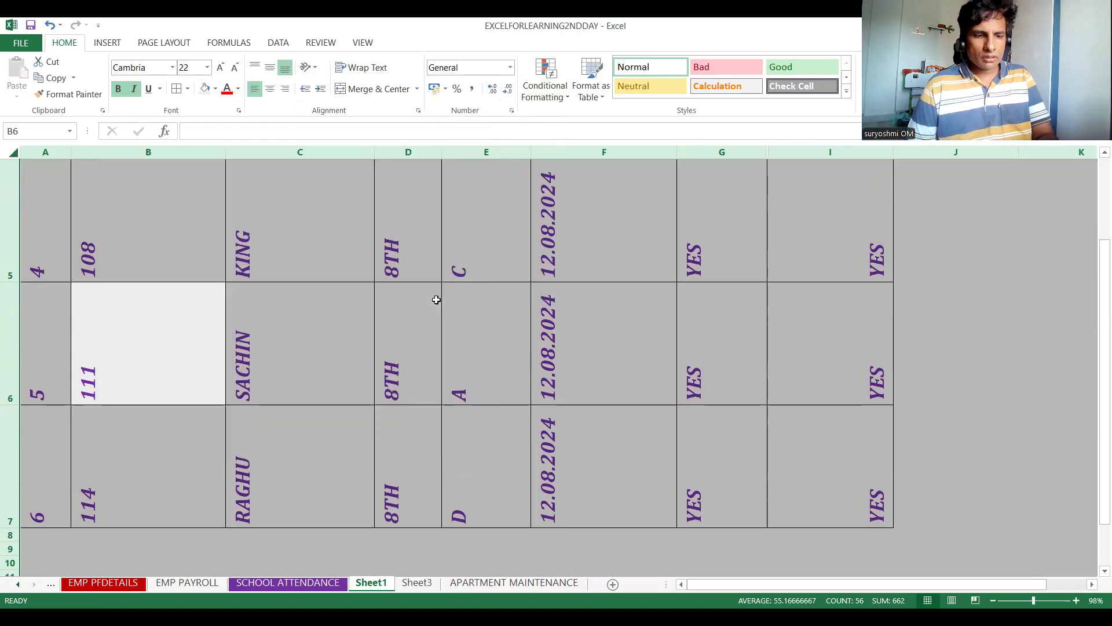
- Undo the Rotate Text and Wrap Text changes back to horizontal, wrapped text across the sheet
click(345, 291)
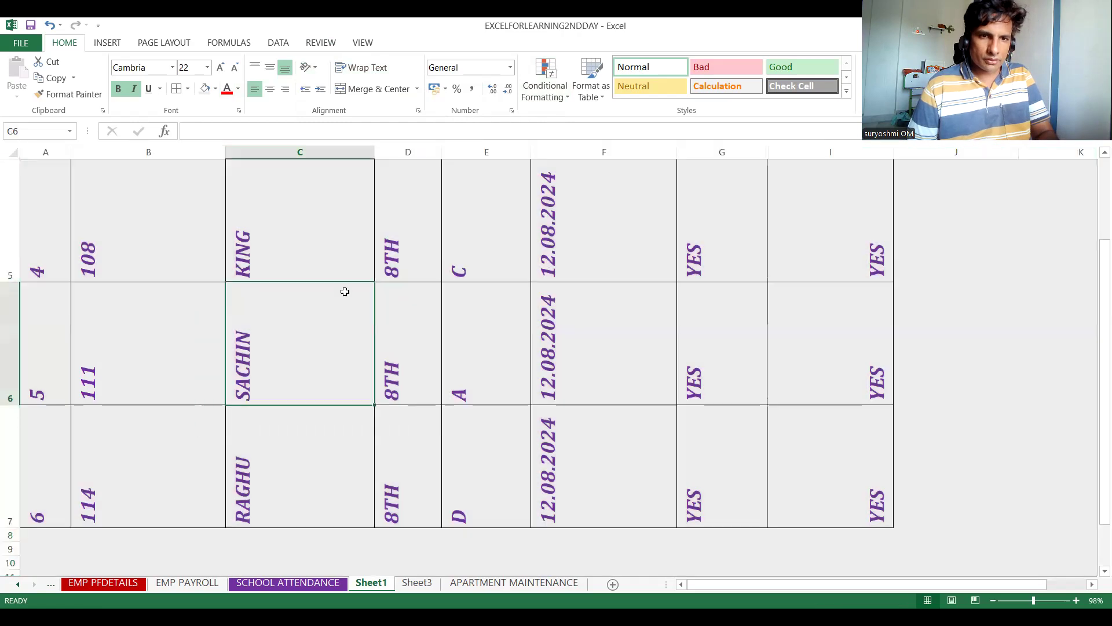
key(ctrl+z)
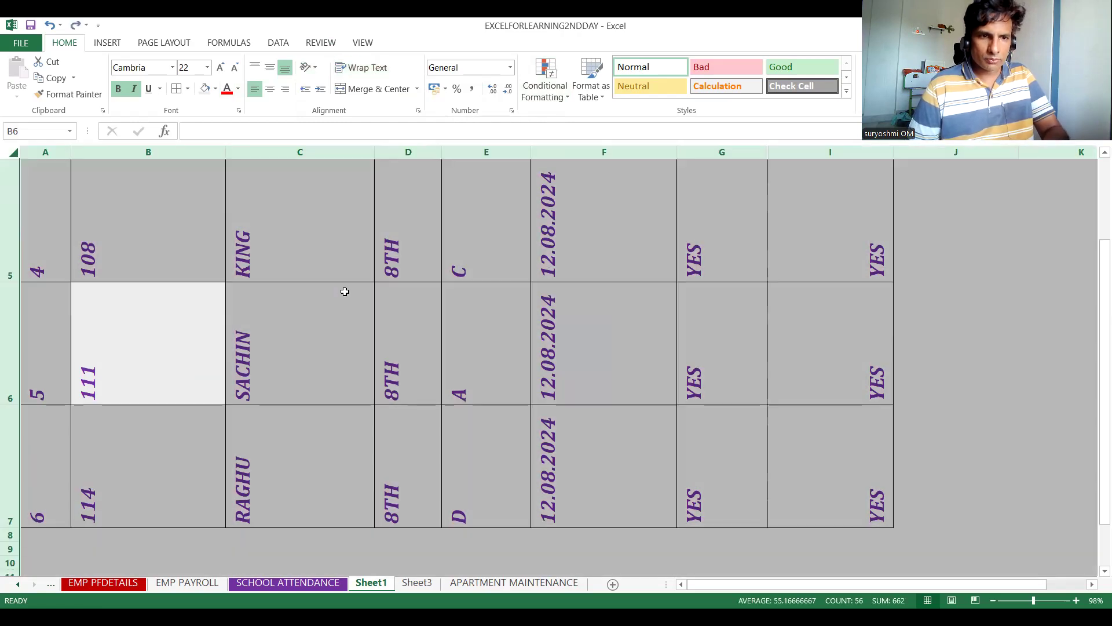
key(ctrl+z)
key(ctrl+z)
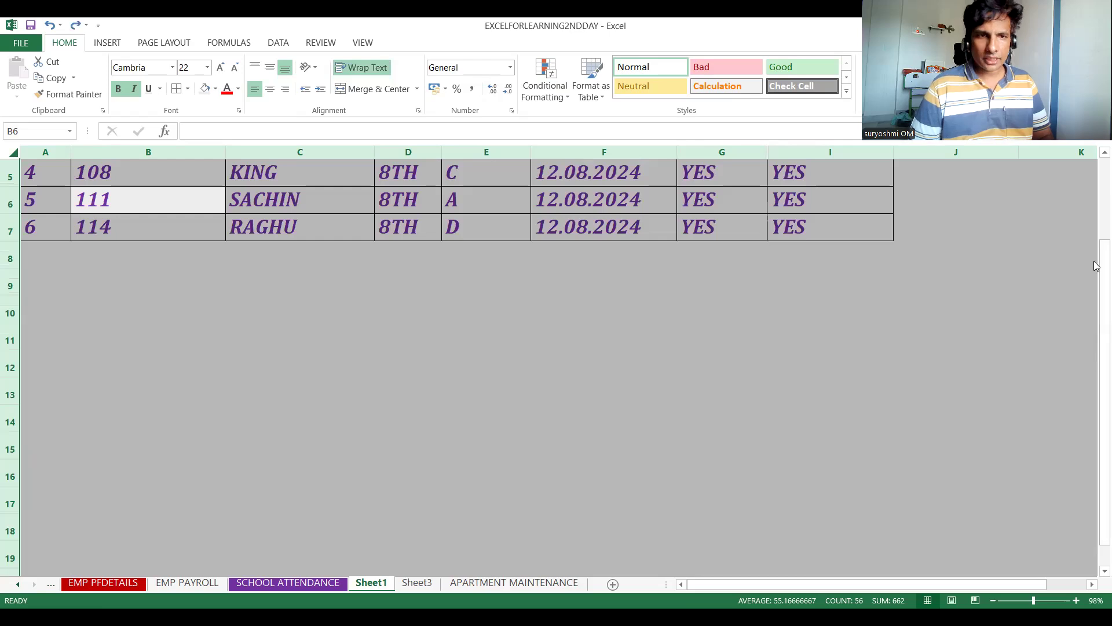
drag(1098, 300, 1095, 161)
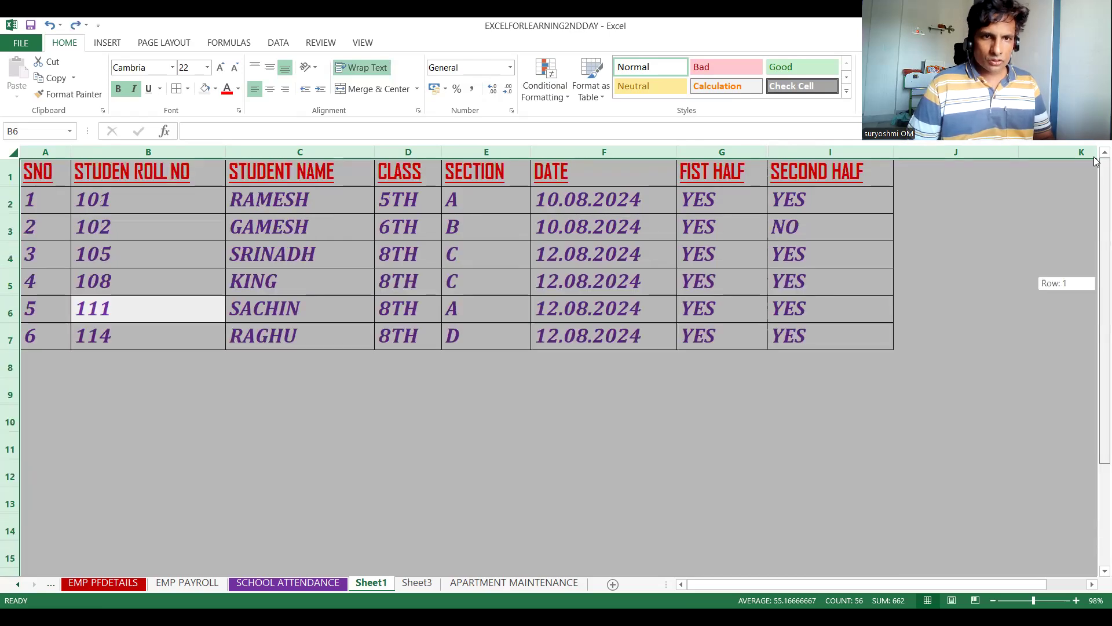
- Try a custom text orientation of 15 degrees on the whole sheet through Format Cell Alignment, and undo it
click(317, 69)
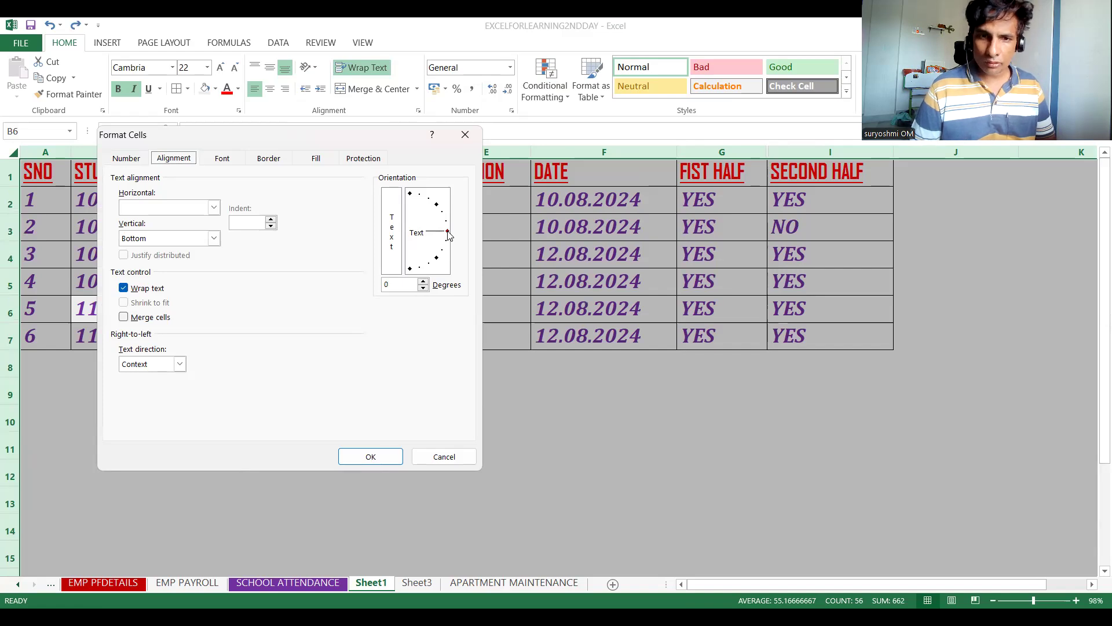
click(448, 232)
drag(447, 232, 450, 227)
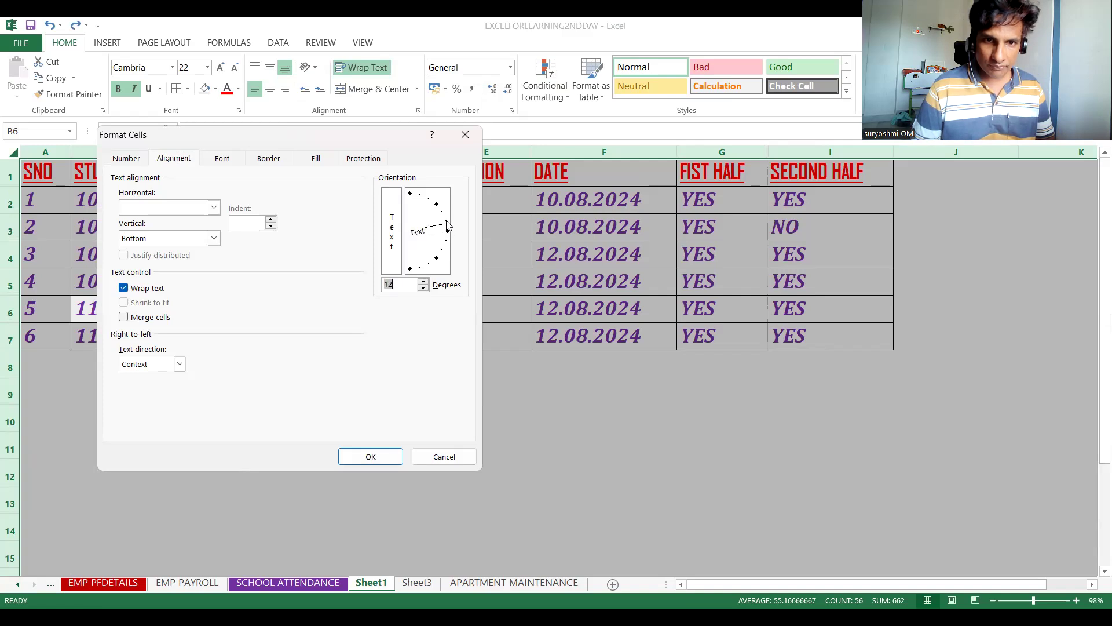
click(447, 225)
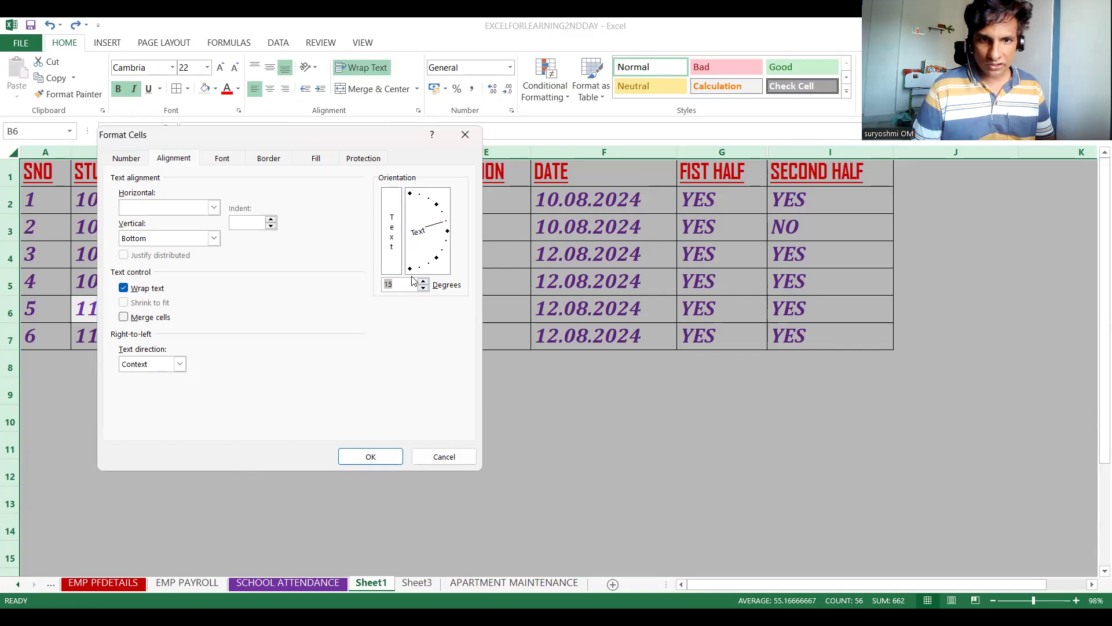
click(374, 455)
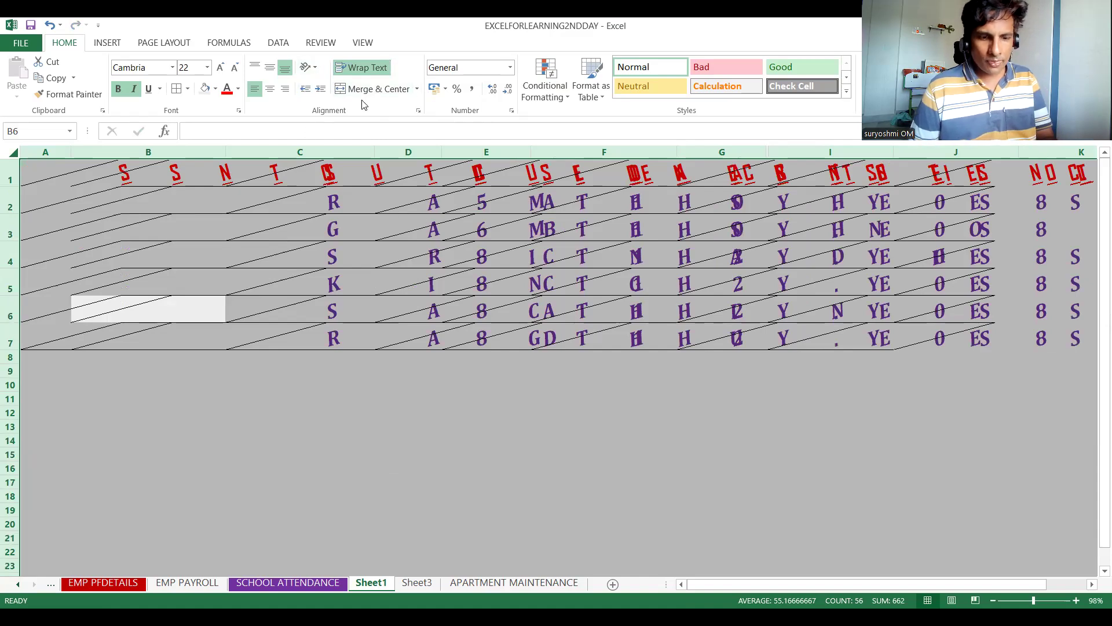
key(ctrl+z)
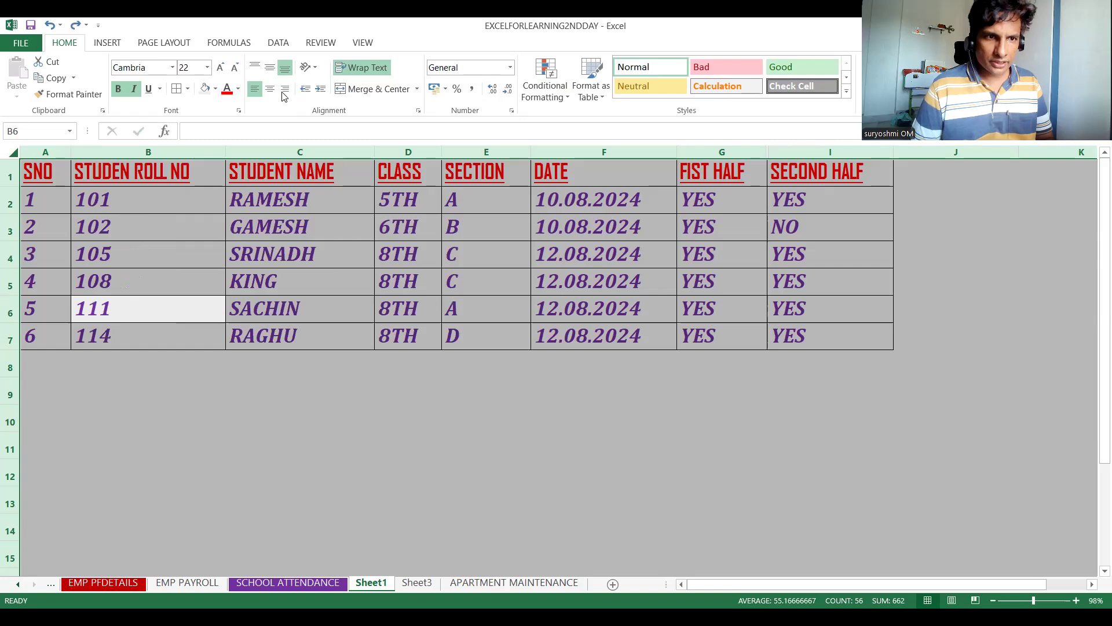
- Select the attendance table A1:I7 and set its text orientation to 45 degrees through Format Cell Alignment
drag(181, 232, 43, 178)
click(43, 178)
key(shift+Down)
key(shift+Down)
key(shift+Down)
key(shift+Down)
key(shift+Down)
key(shift+Down)
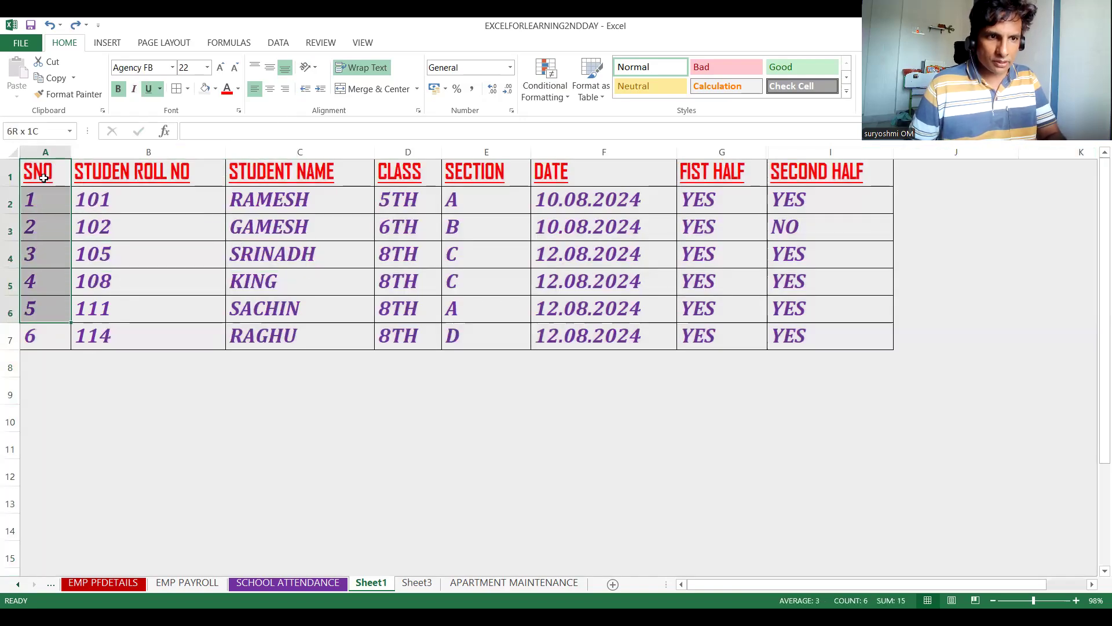
key(shift+Right)
key(shift+Right)
key(shift+Right)
key(shift+Right)
key(shift+Right)
key(shift+Right)
key(shift+Right)
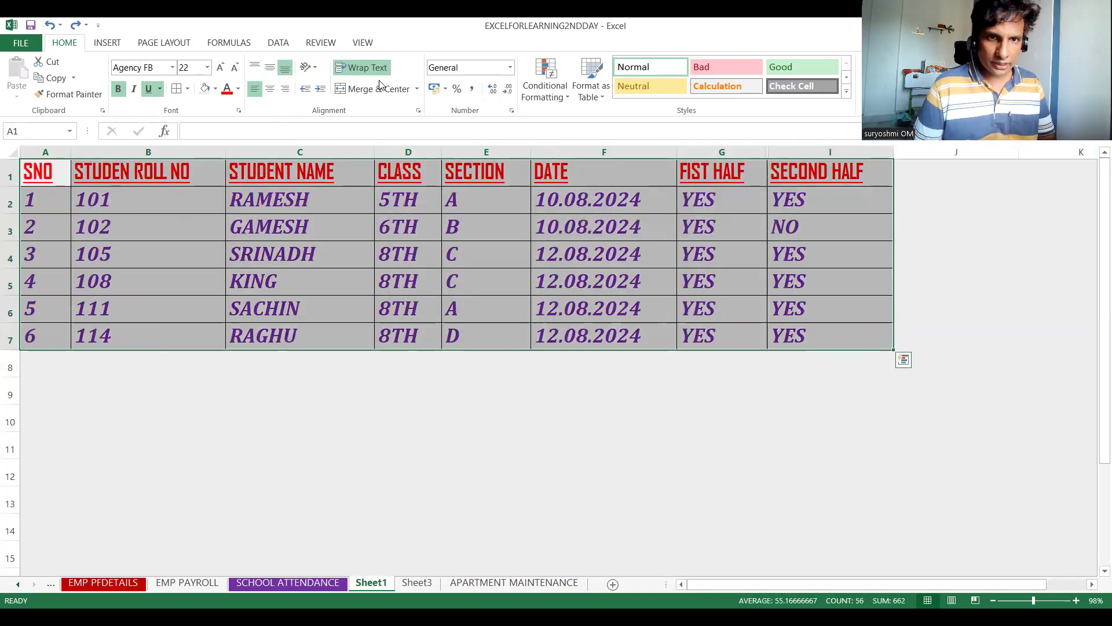
click(308, 67)
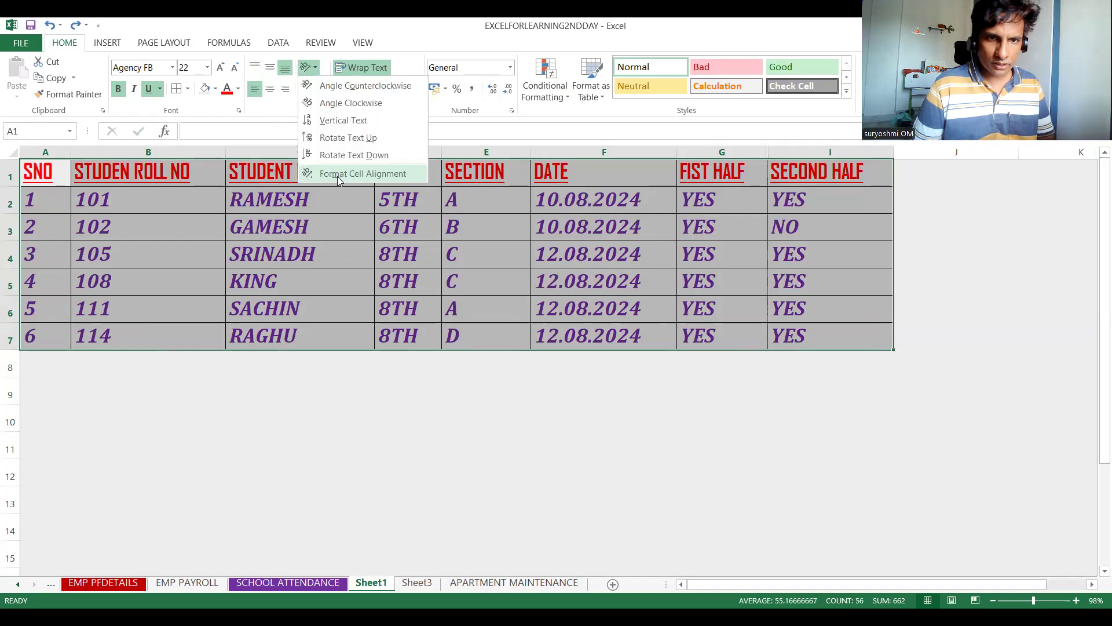
click(339, 174)
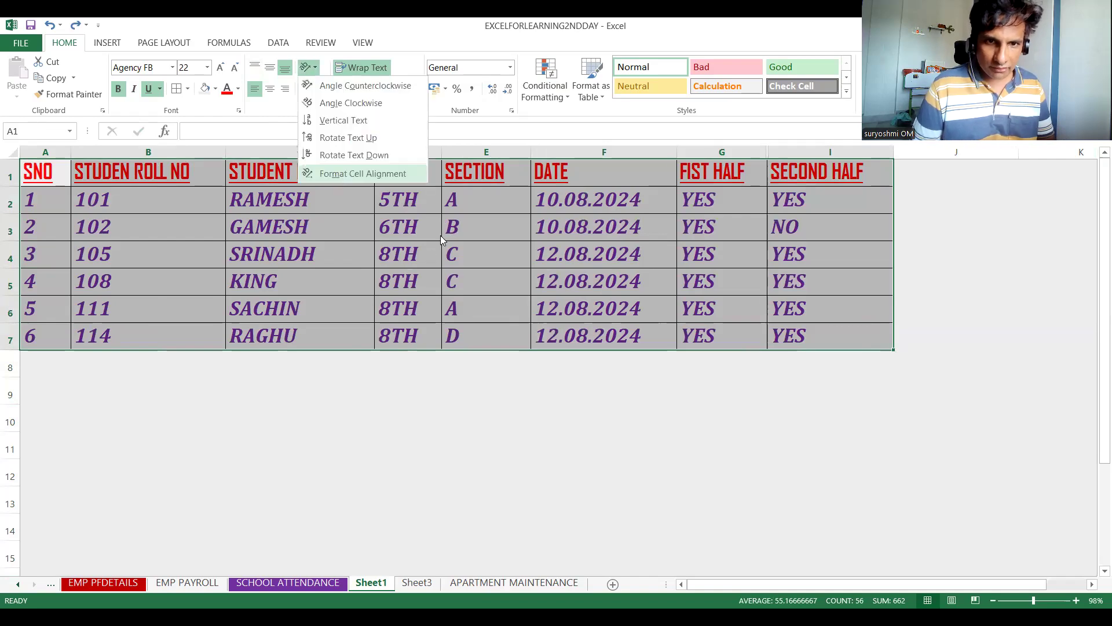
drag(447, 233, 443, 206)
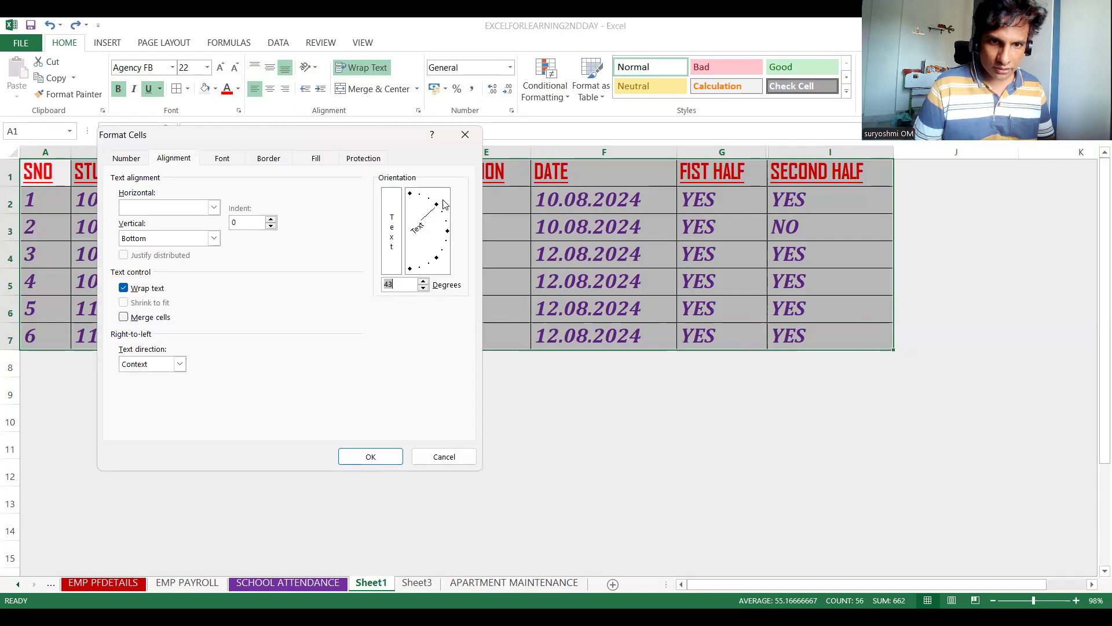
click(402, 286)
key(BackSpace)
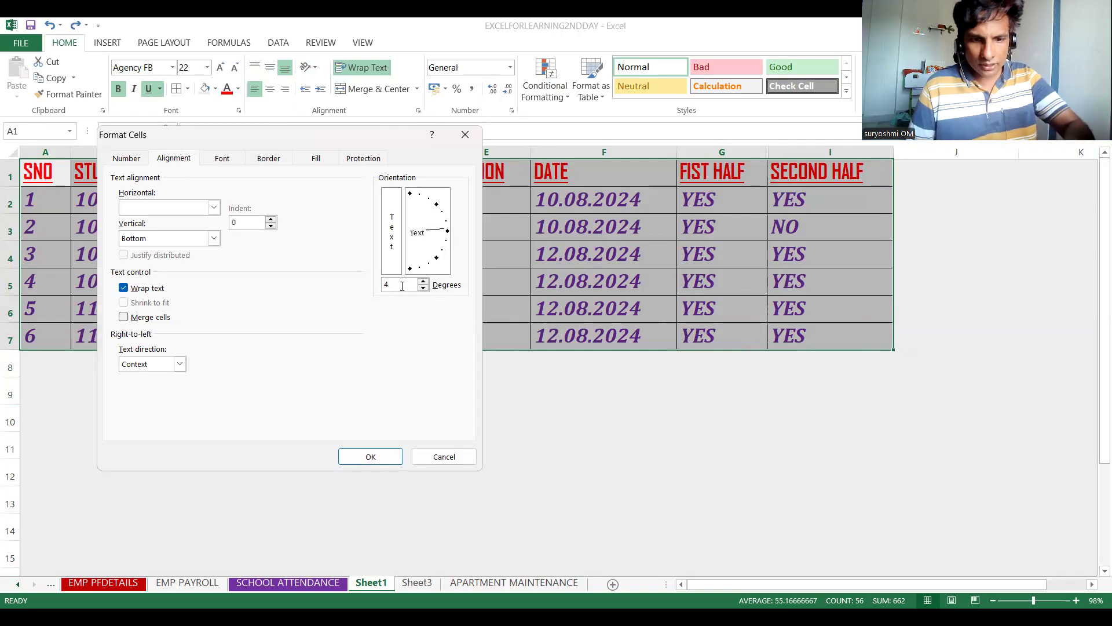
text(5)
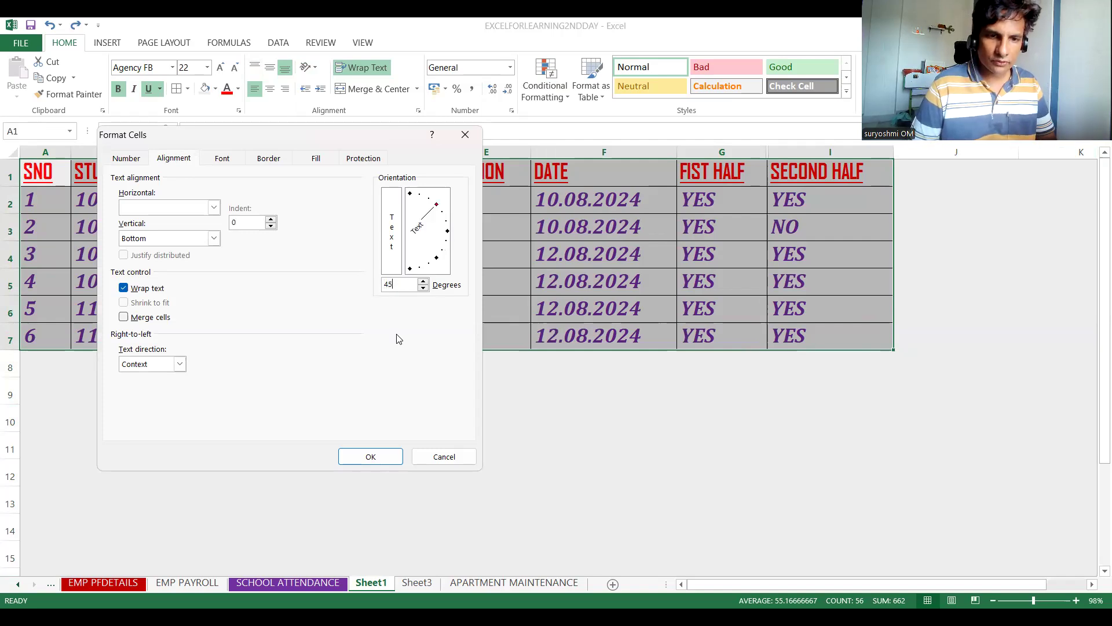
click(387, 457)
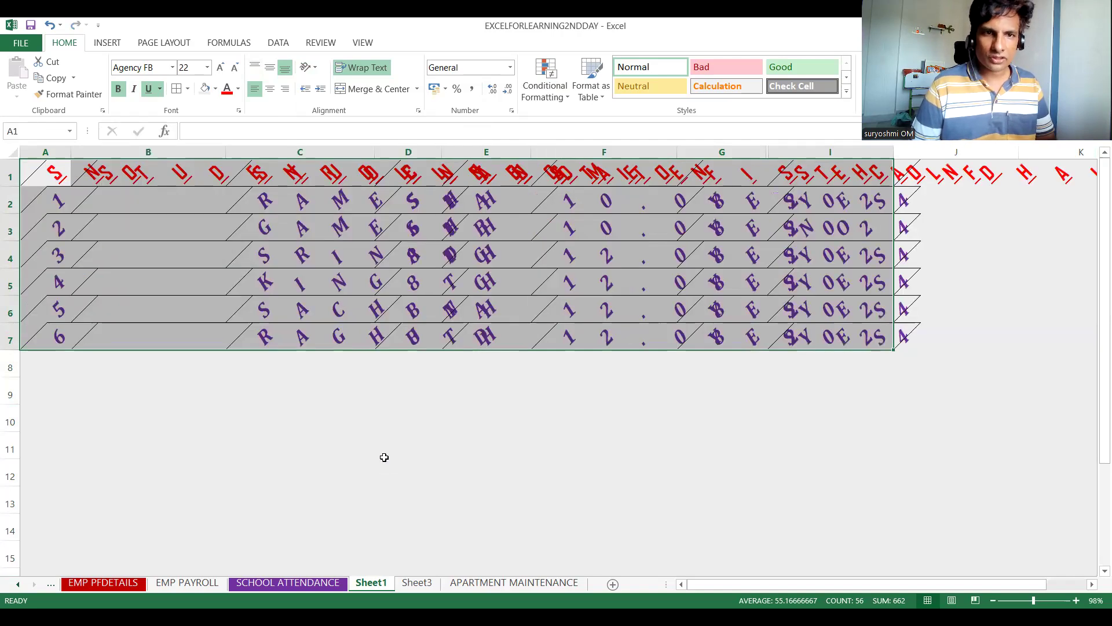
click(333, 326)
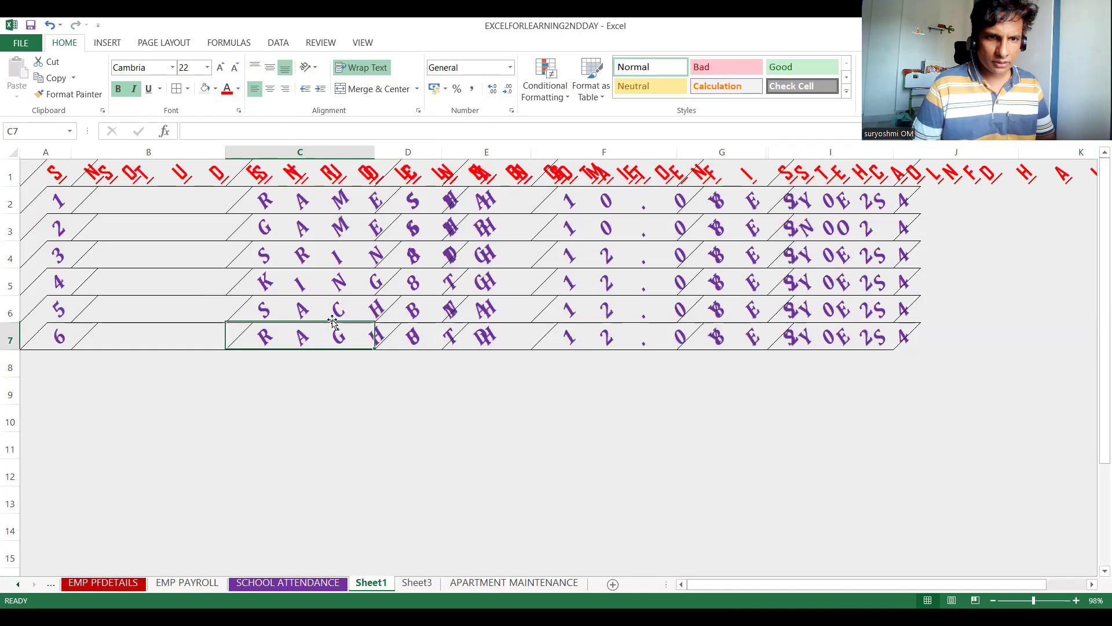
click(301, 163)
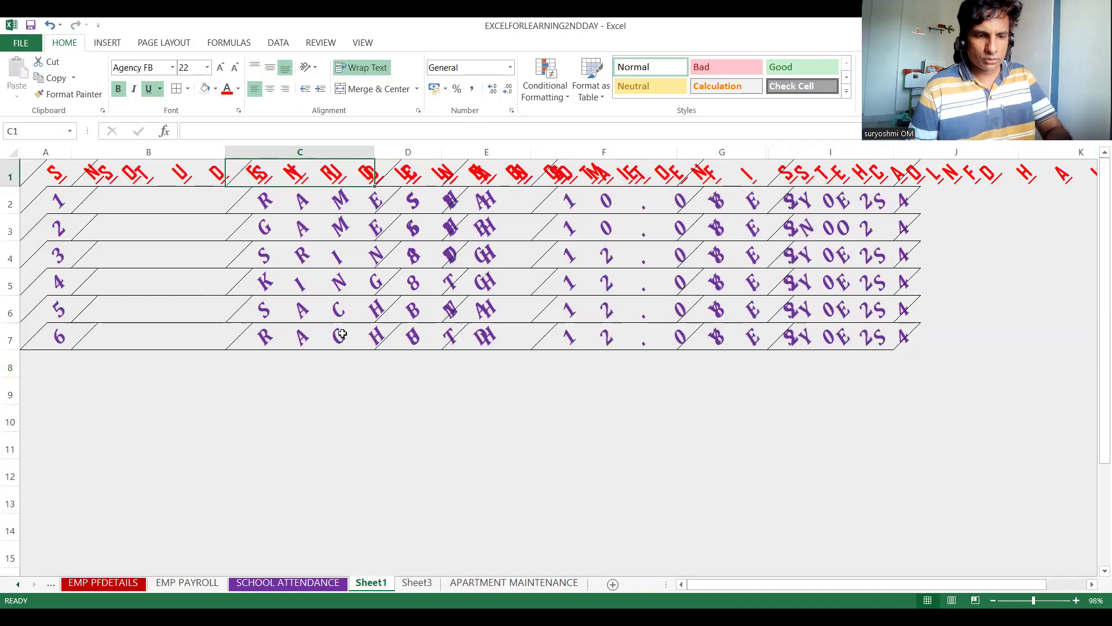
- Undo the 45-degree rotation and the earlier orientation, wrapping, font size and border changes, back to the horizontal 12-point table
key(ctrl+z)
key(ctrl+z)
key(ctrl+z)
key(ctrl+z)
key(ctrl+z)
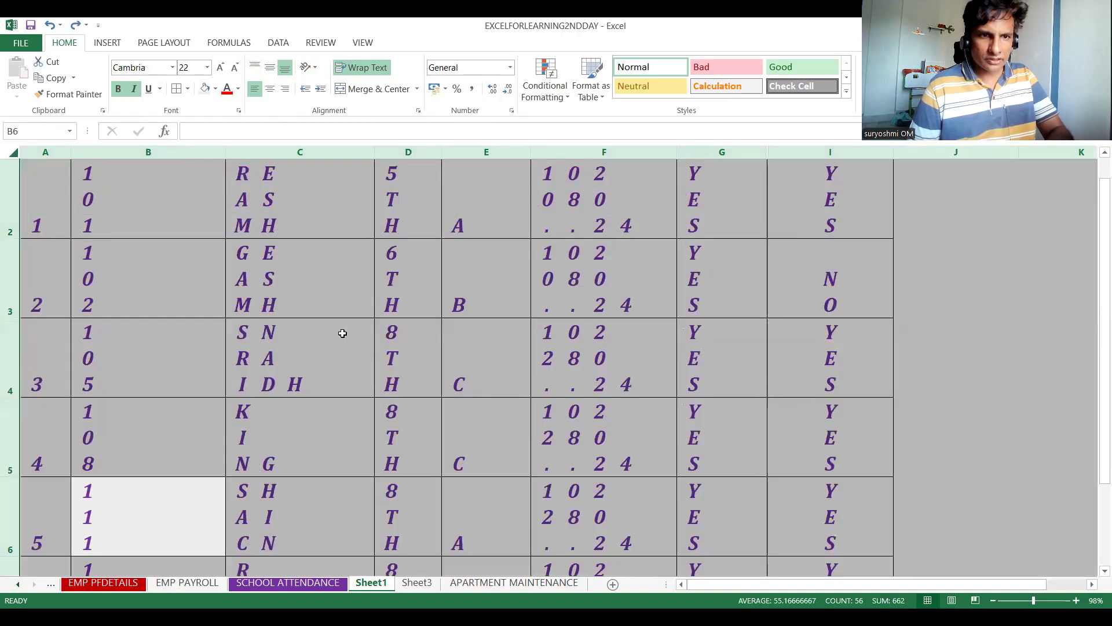
key(ctrl+z)
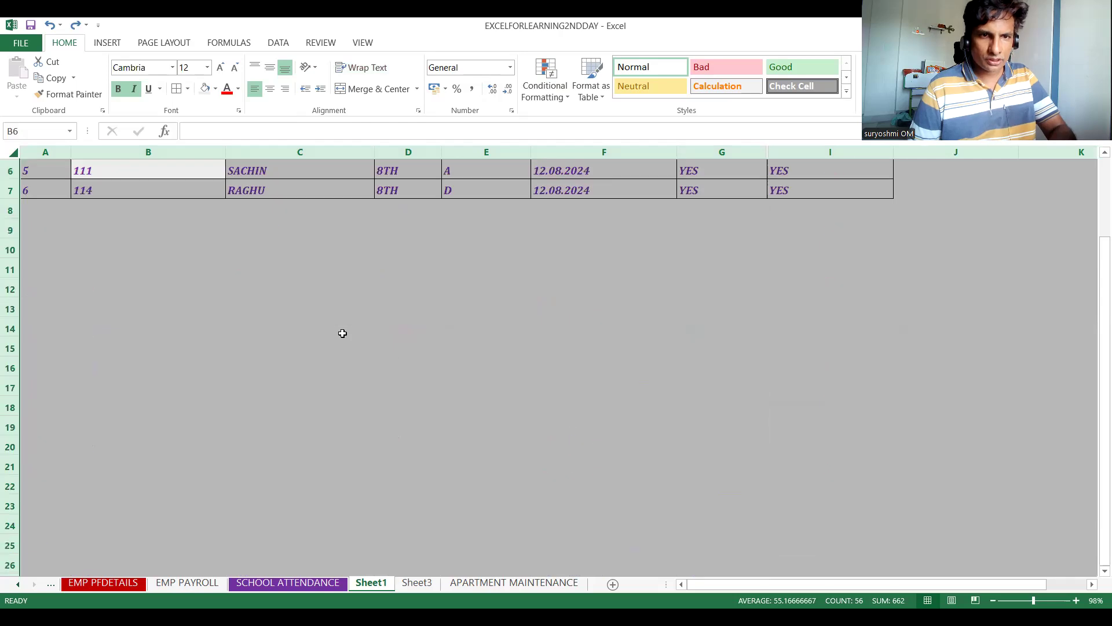
key(ctrl+z)
key(ctrl+z)
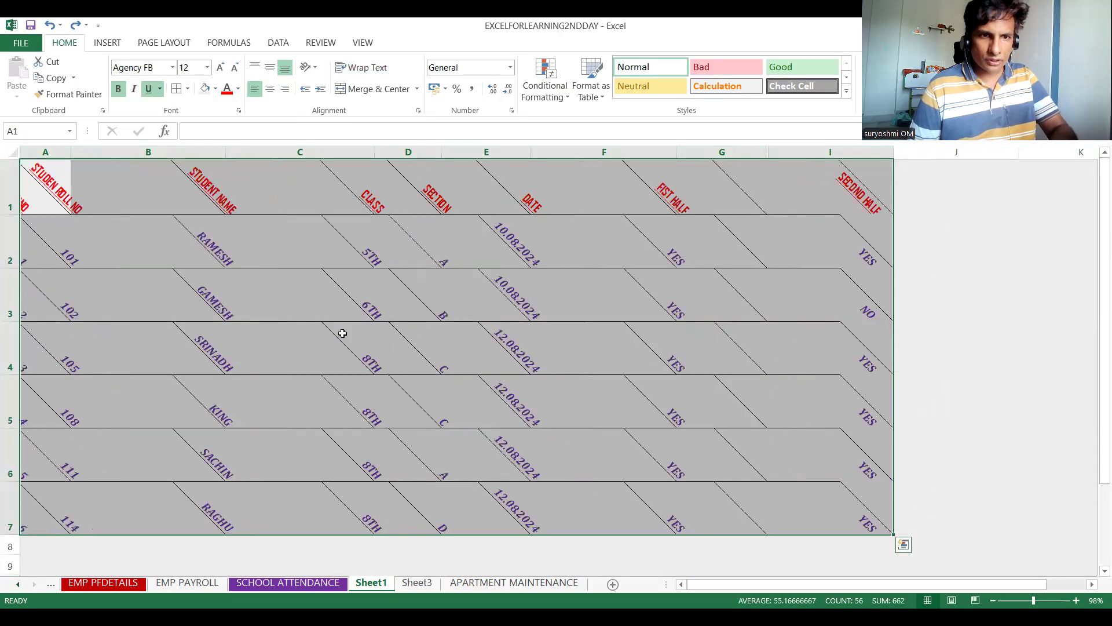
key(ctrl+z)
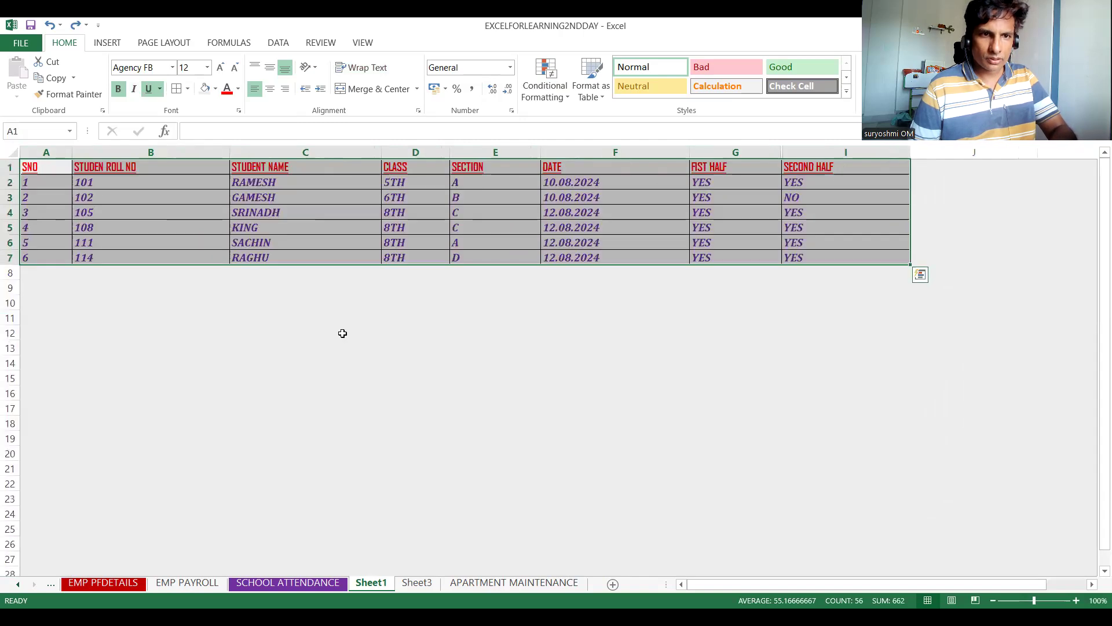
key(ctrl+z)
key(ctrl+z)
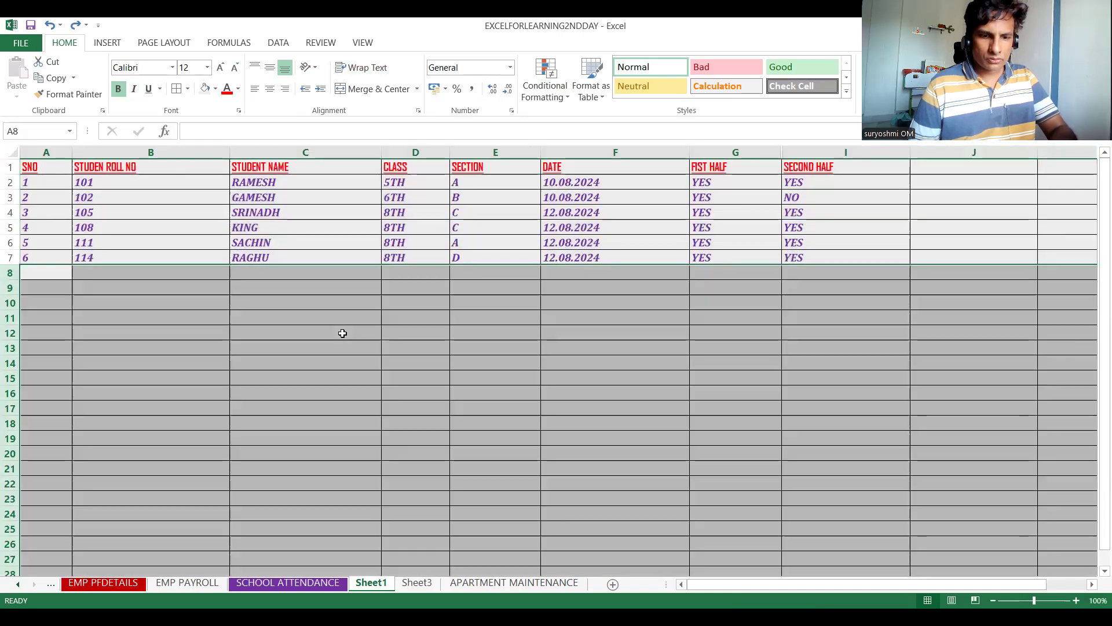
key(ctrl+z)
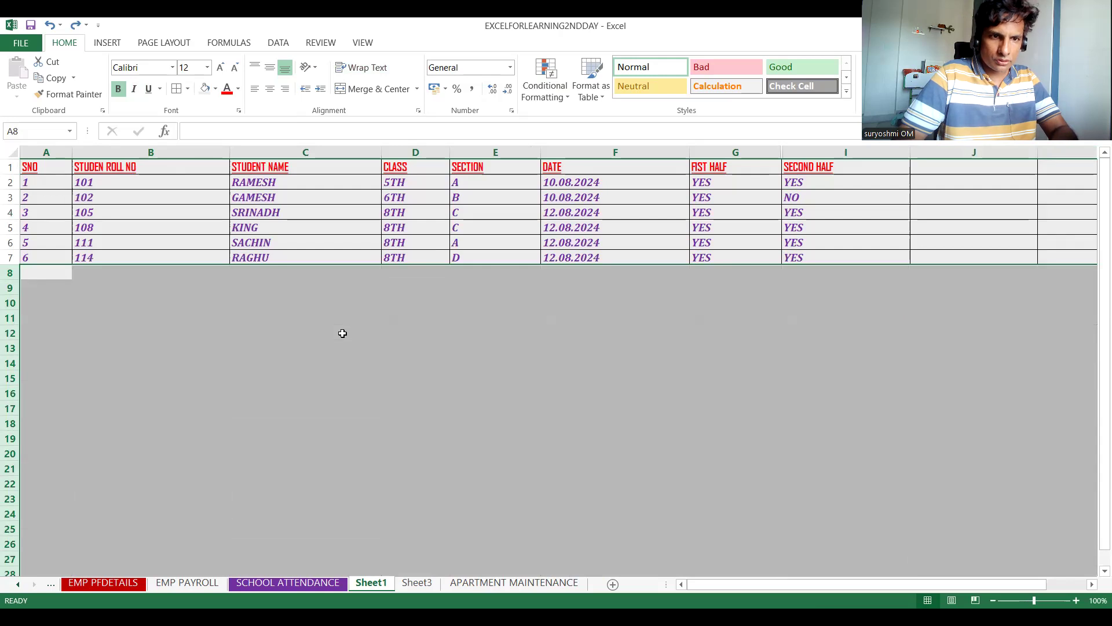
key(ctrl+z)
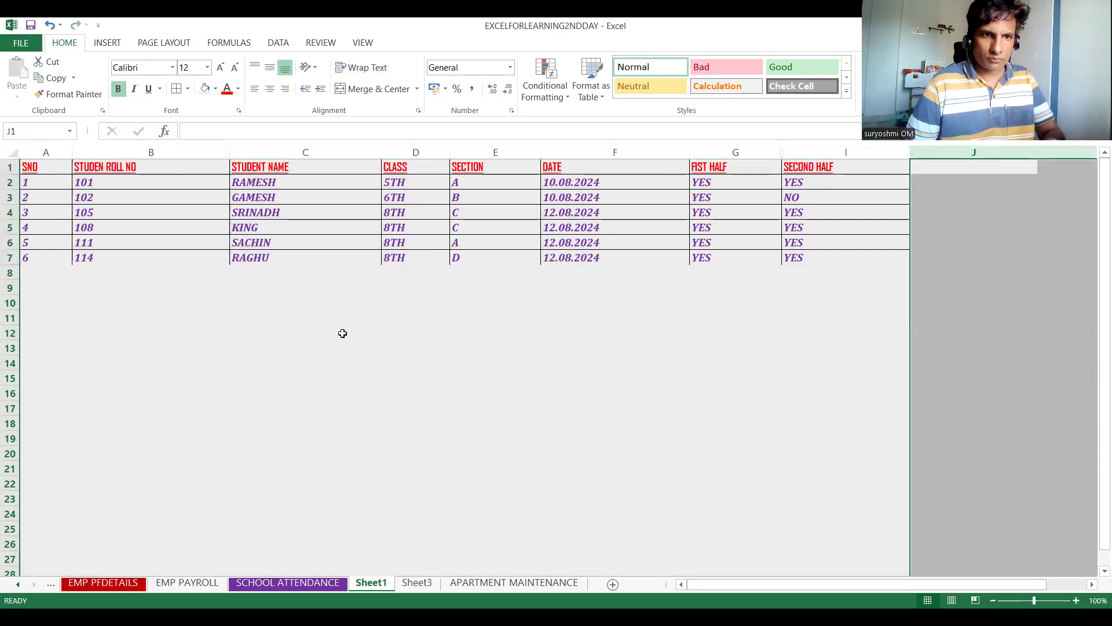
- Select the attendance table A1:I7 and set its text orientation to 45 degrees through Format Cell Alignment
click(115, 175)
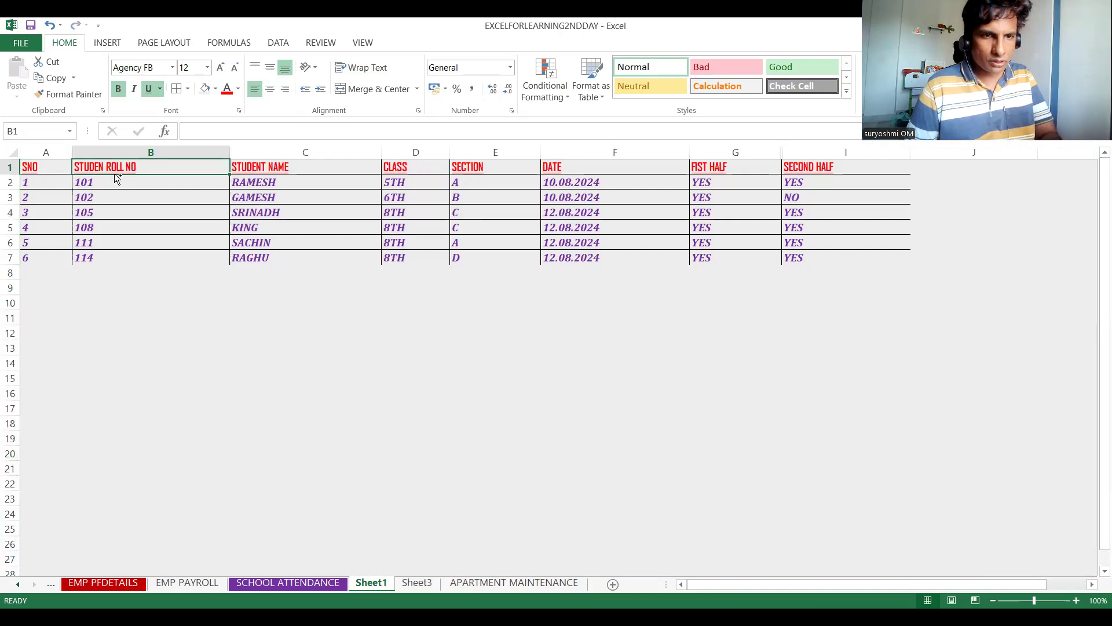
key(ctrl+a)
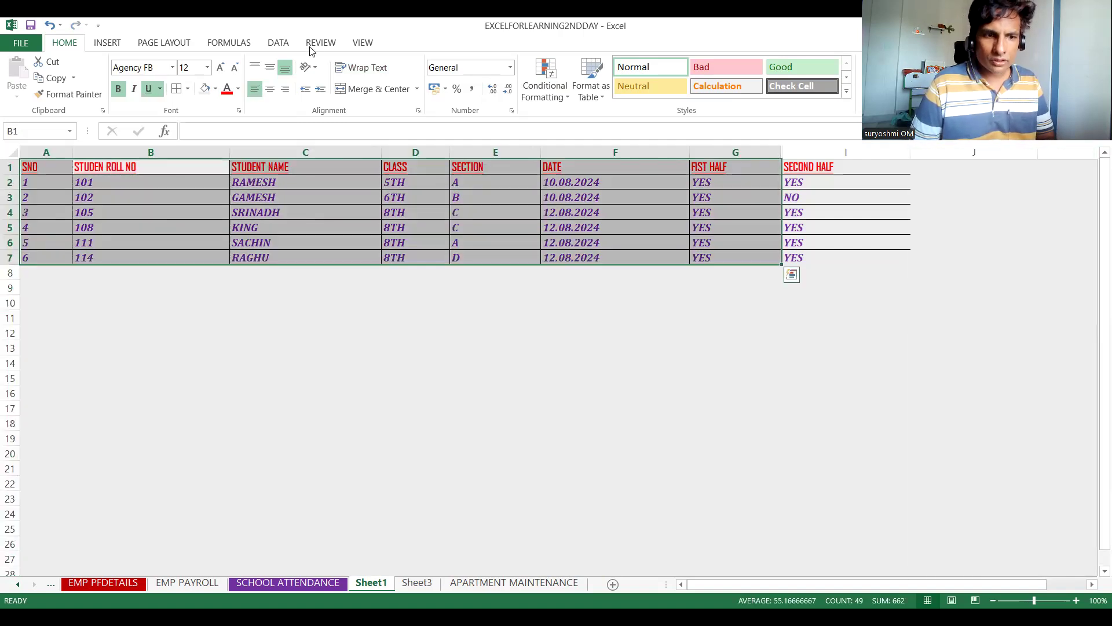
key(shift+Right)
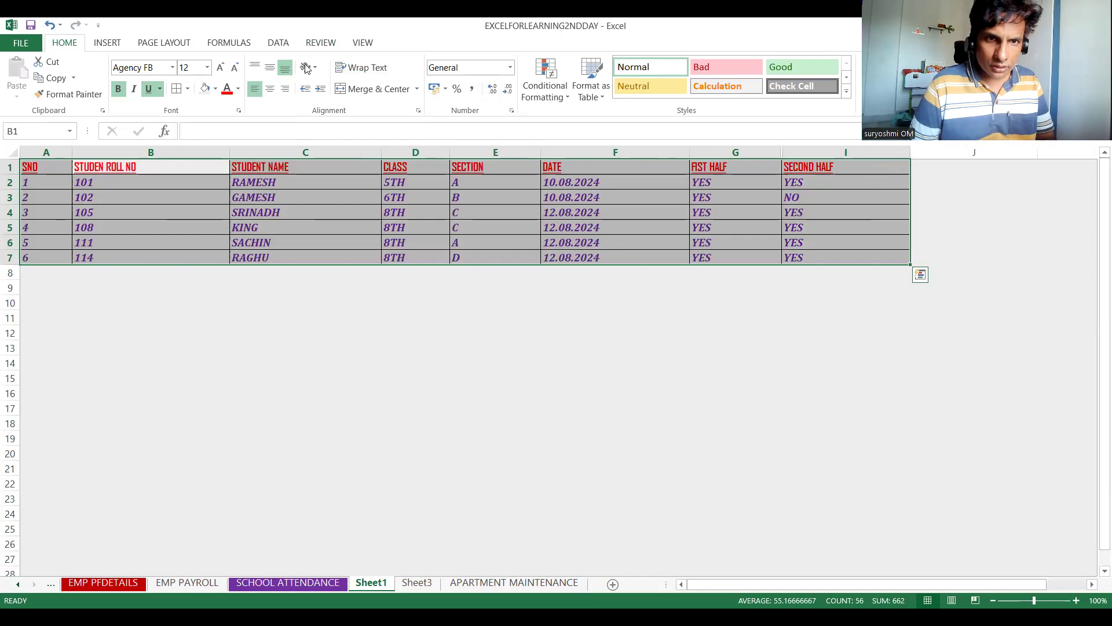
click(312, 68)
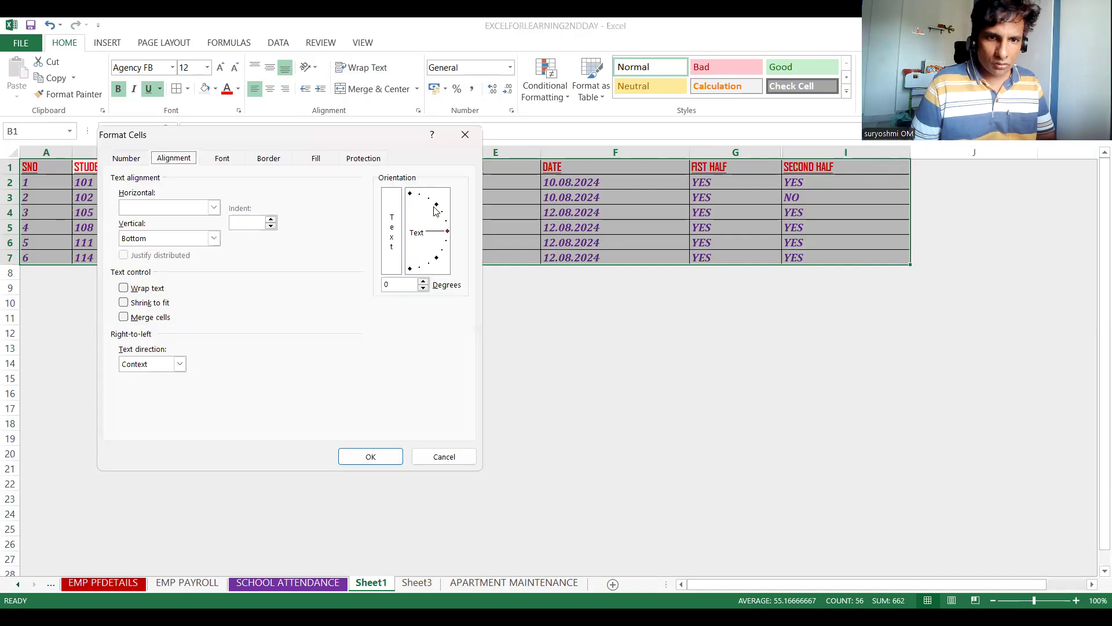
click(396, 284)
text(45)
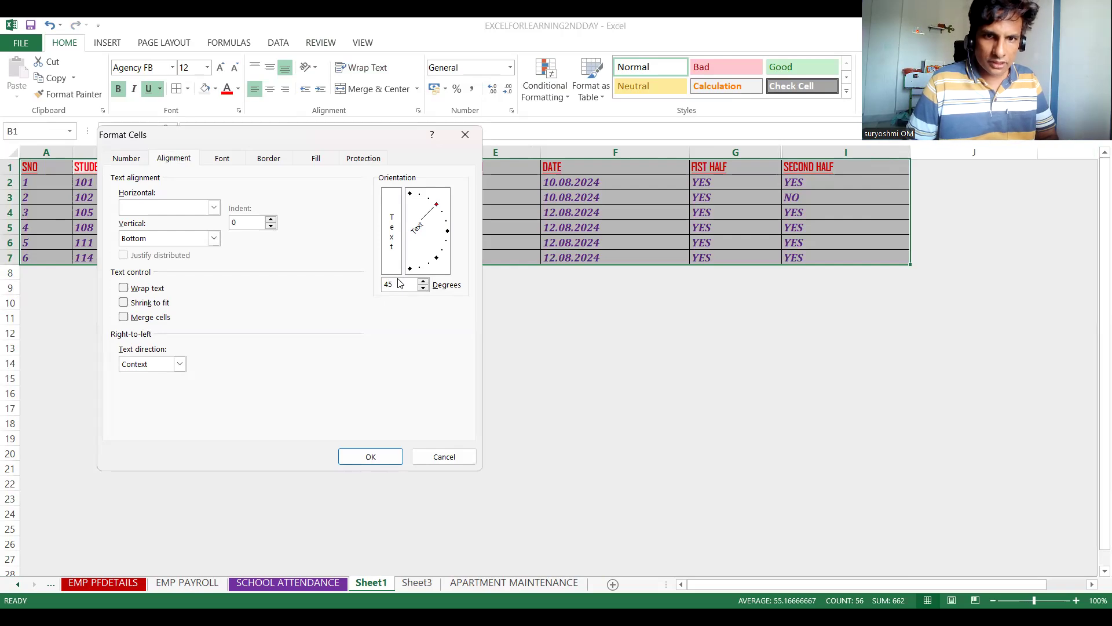
key(Return)
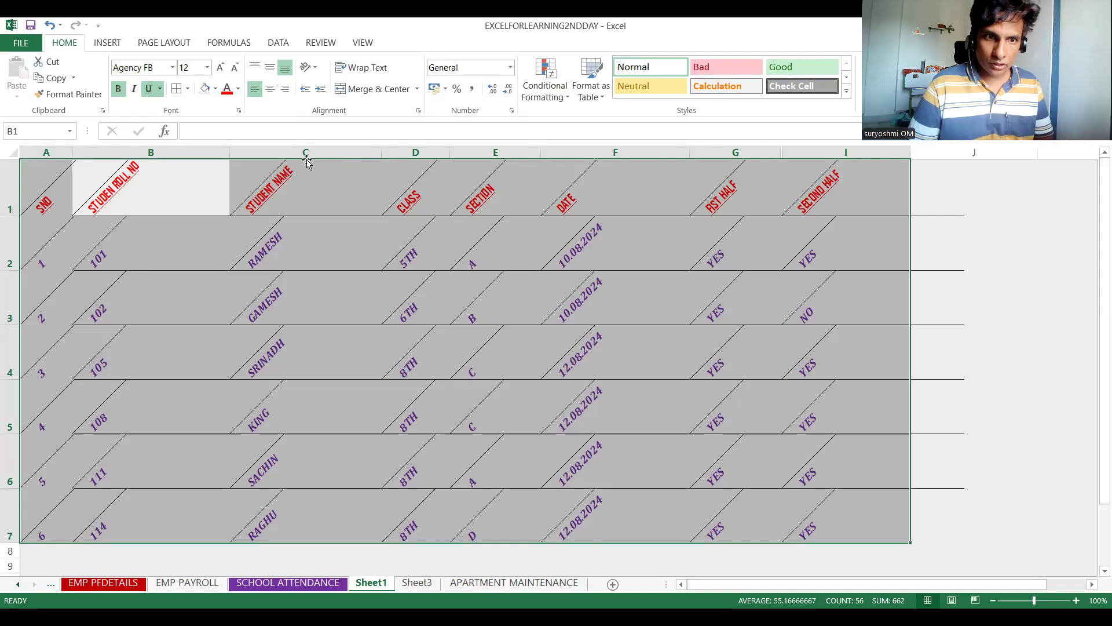
- Set the text orientation of the attendance table to 20 degrees through Format Cell Alignment
click(316, 68)
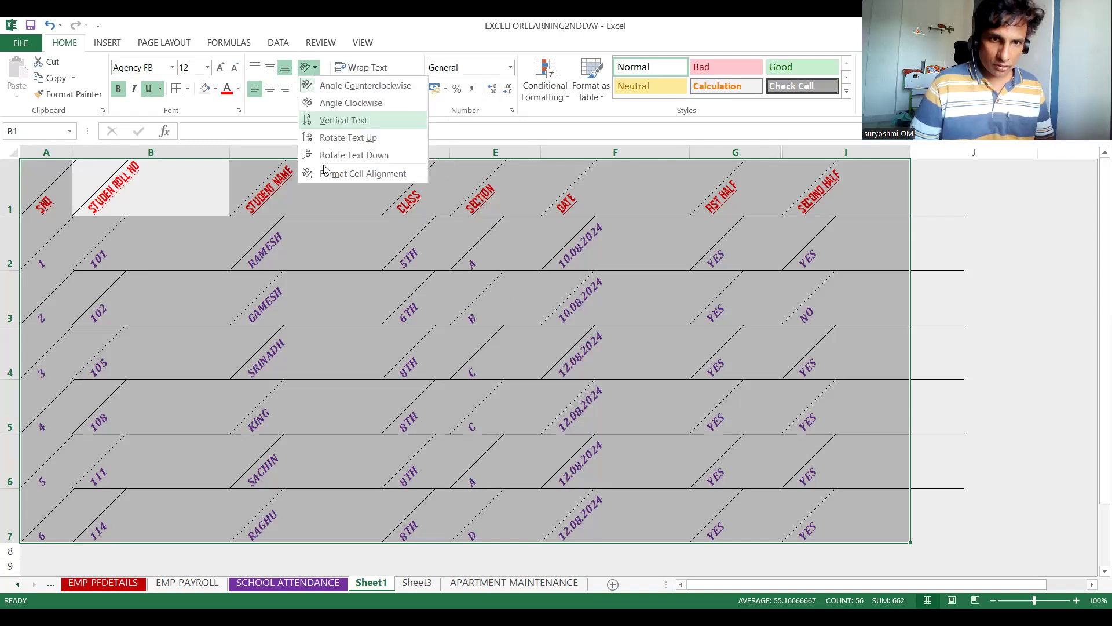
click(324, 179)
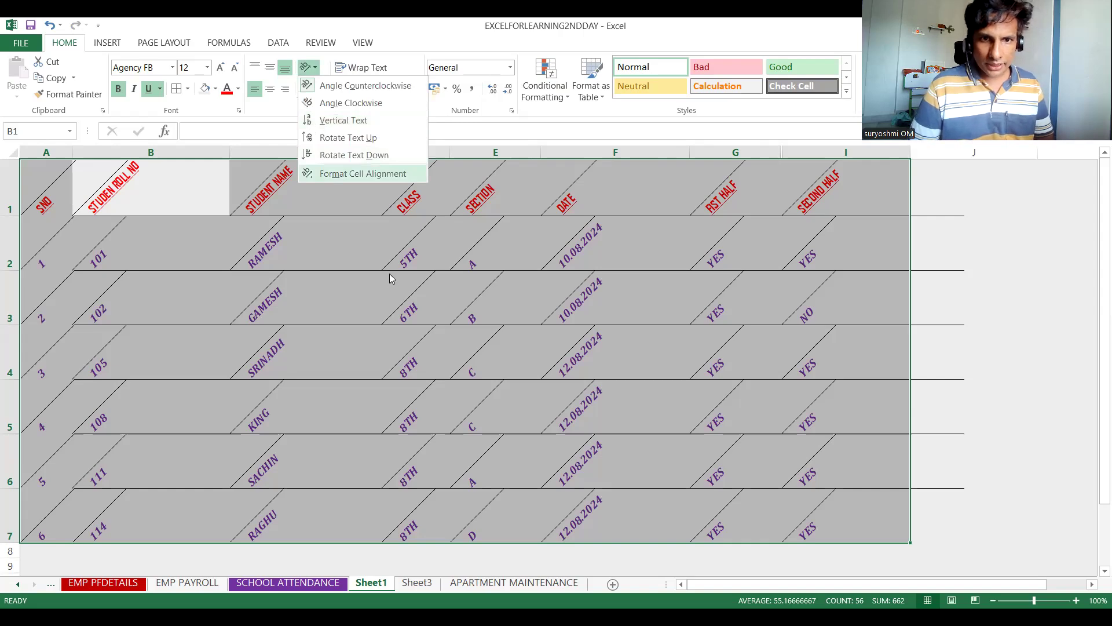
click(395, 284)
key(BackSpace)
key(BackSpace)
text(20)
click(369, 456)
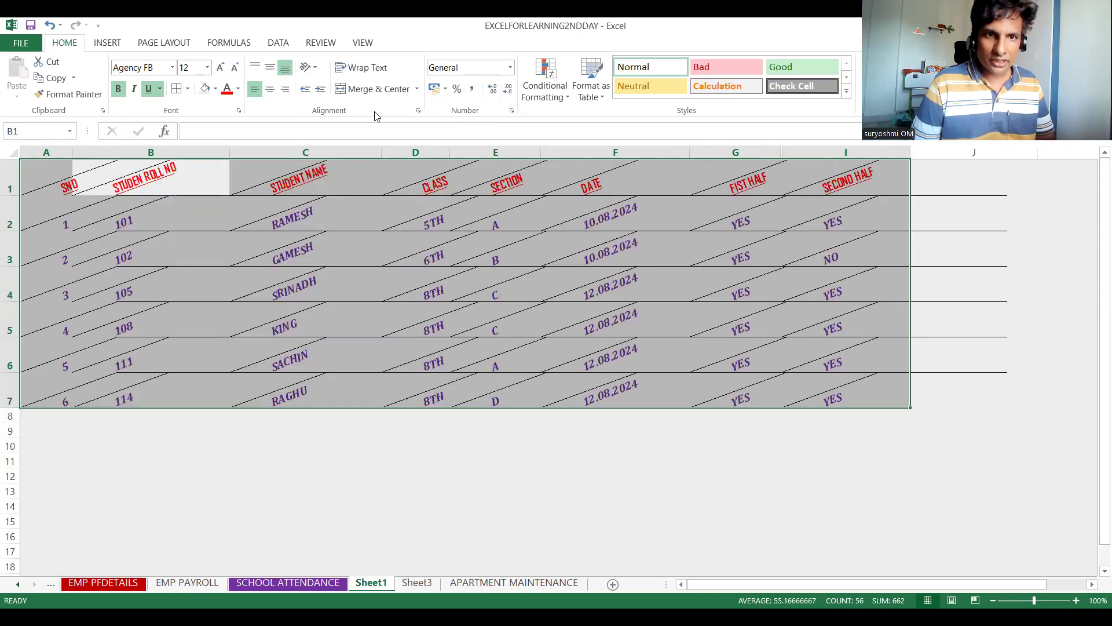
- Turn the orientation dial for the attendance table's text up to 90 degrees and apply it
click(316, 69)
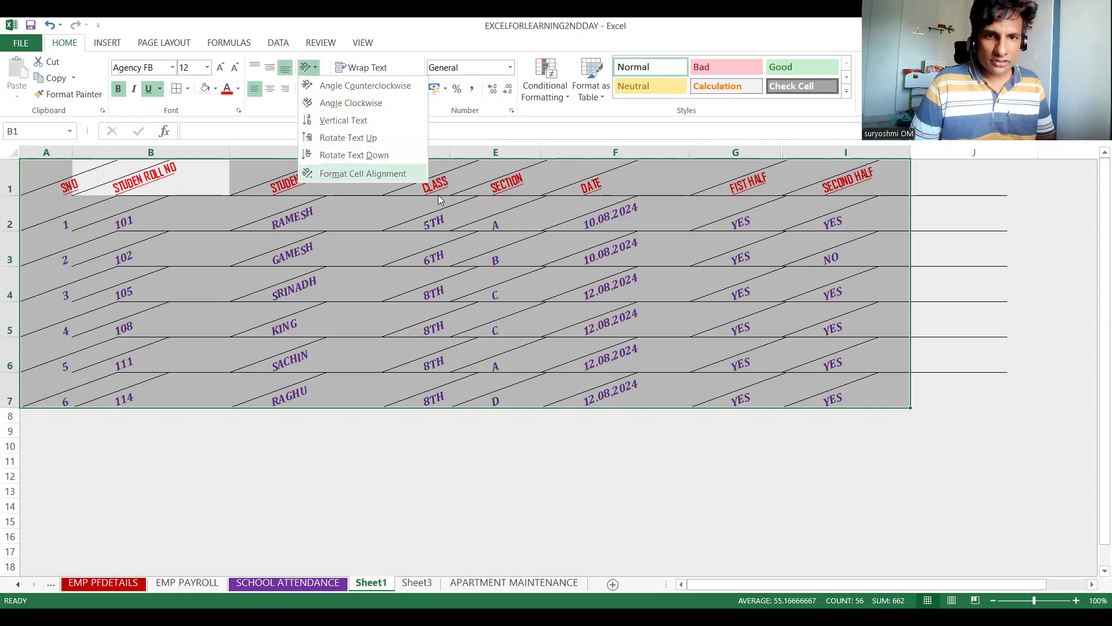
key(Return)
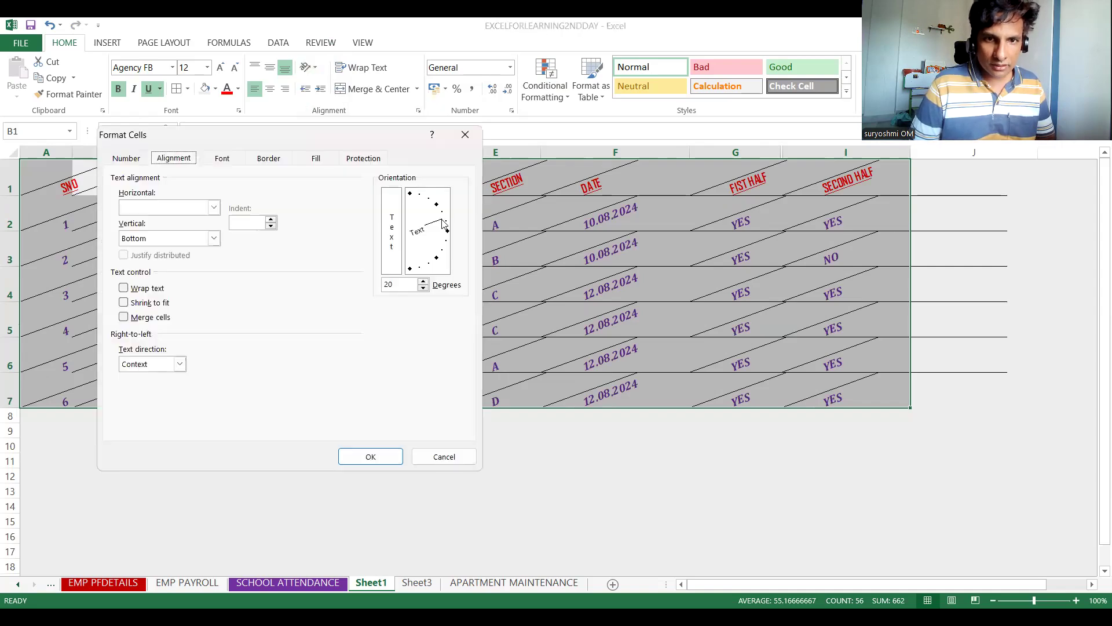
drag(443, 225, 411, 194)
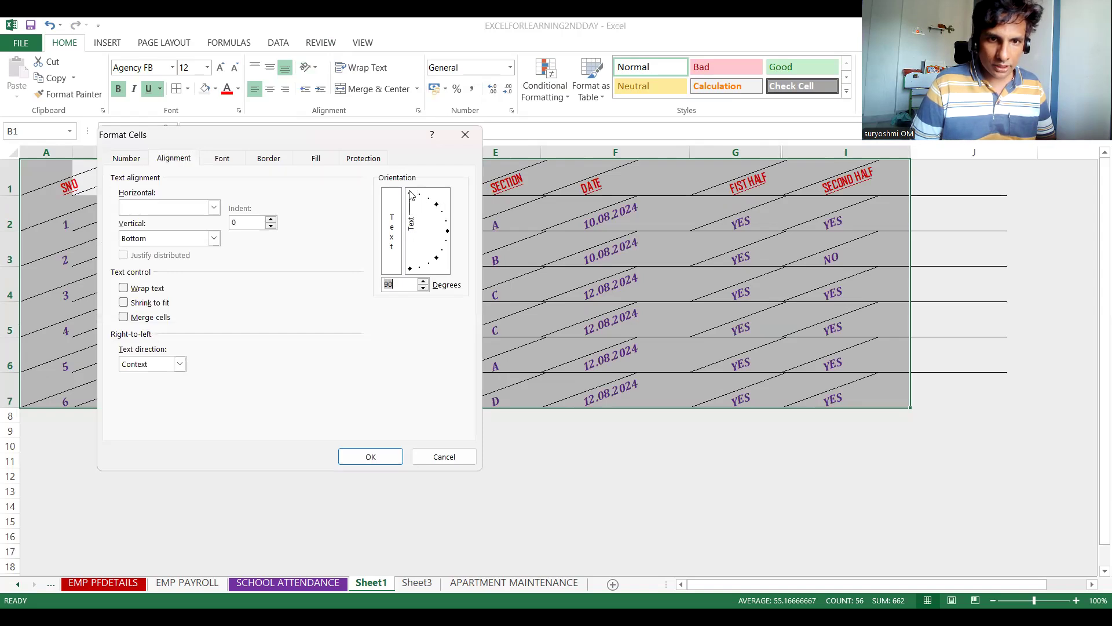
click(370, 456)
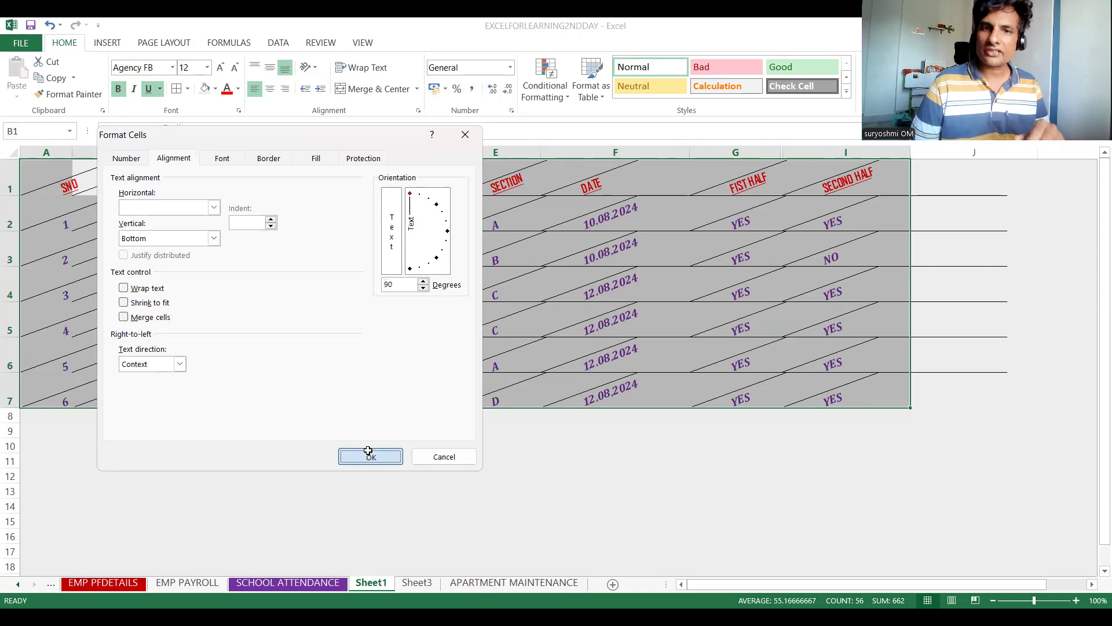
click(369, 456)
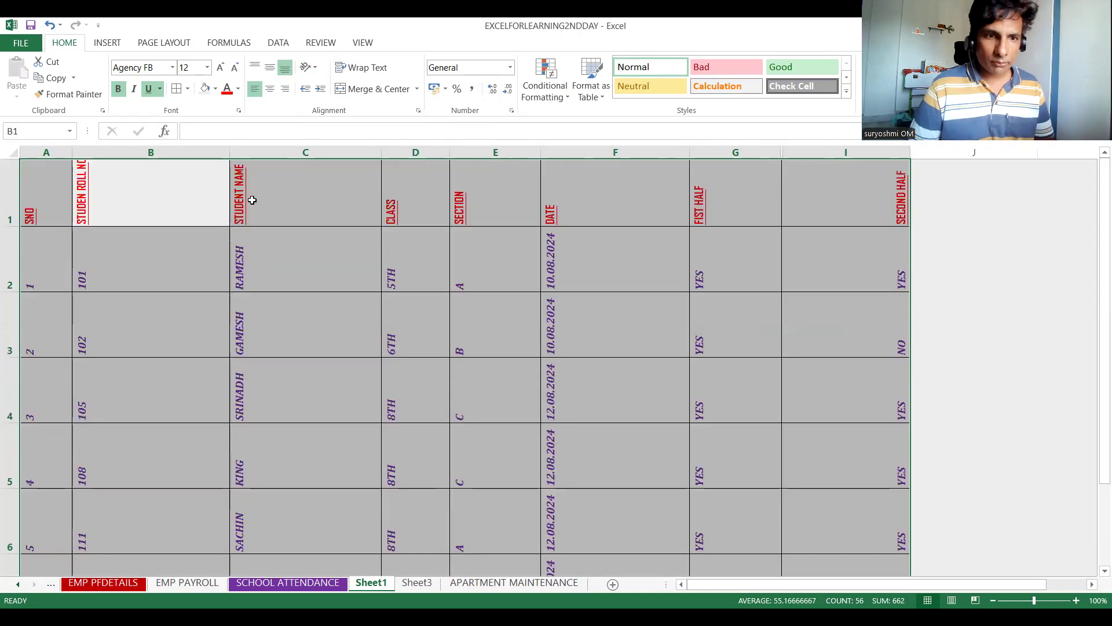
- Apply the stacked vertical text orientation to the attendance table through Format Cell Alignment
click(316, 68)
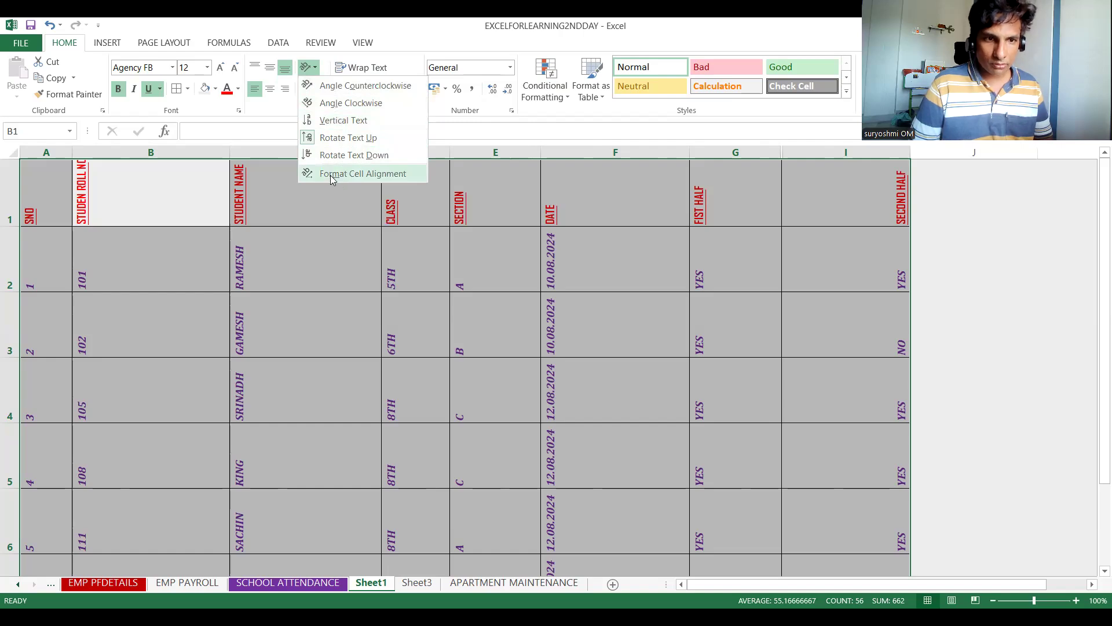
key(Return)
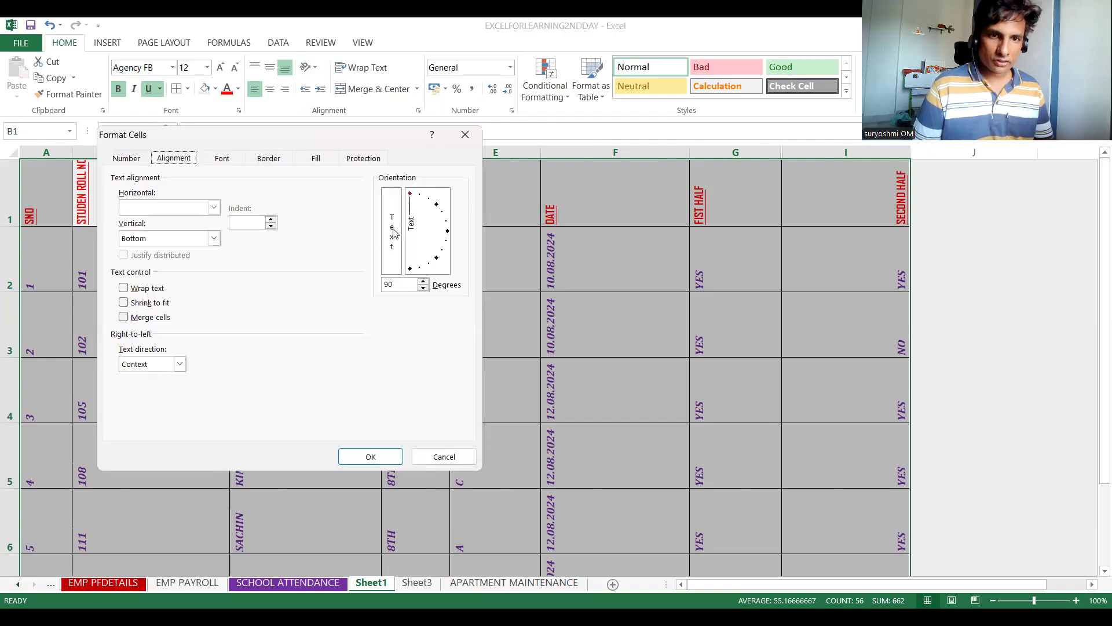
click(393, 232)
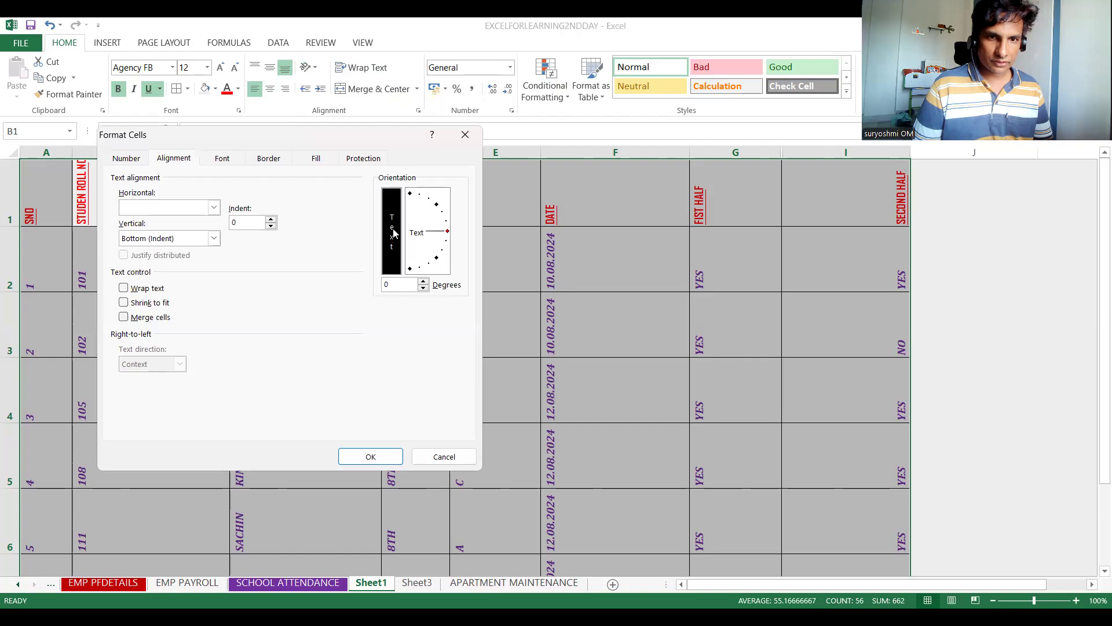
click(359, 461)
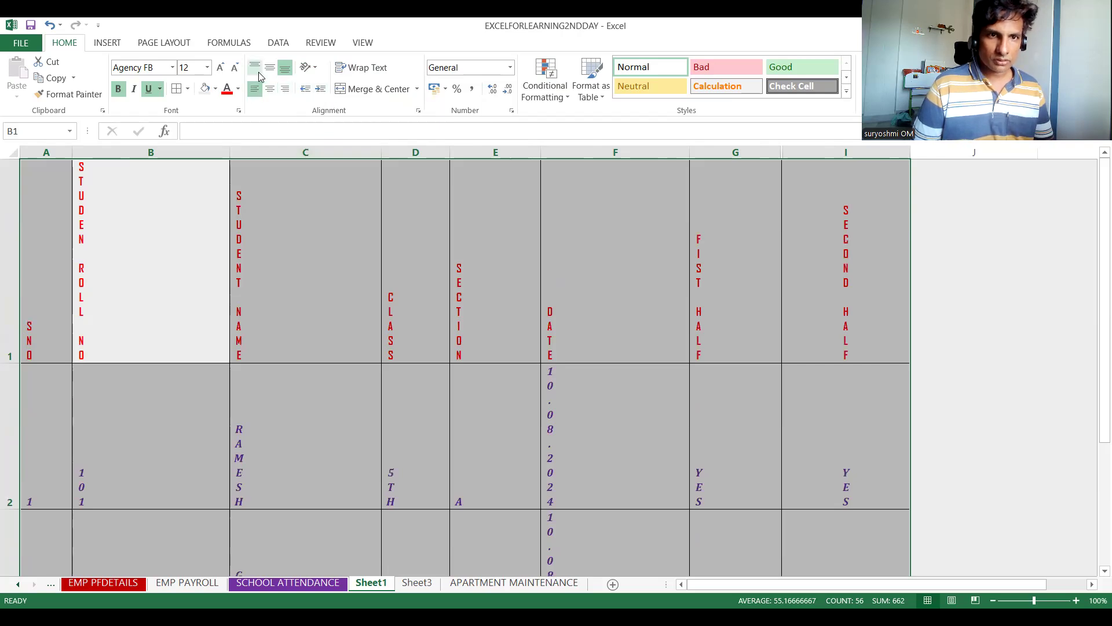
- Set the text orientation of table A1:I7 to 0 degrees on the orientation dial, and deselect the table
click(315, 68)
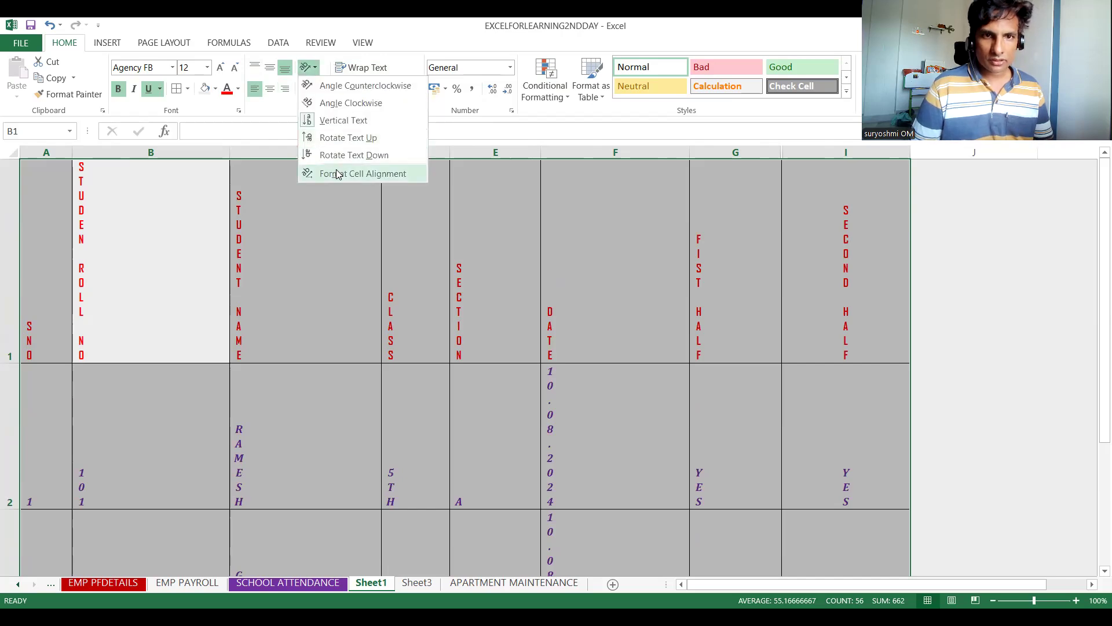
click(338, 174)
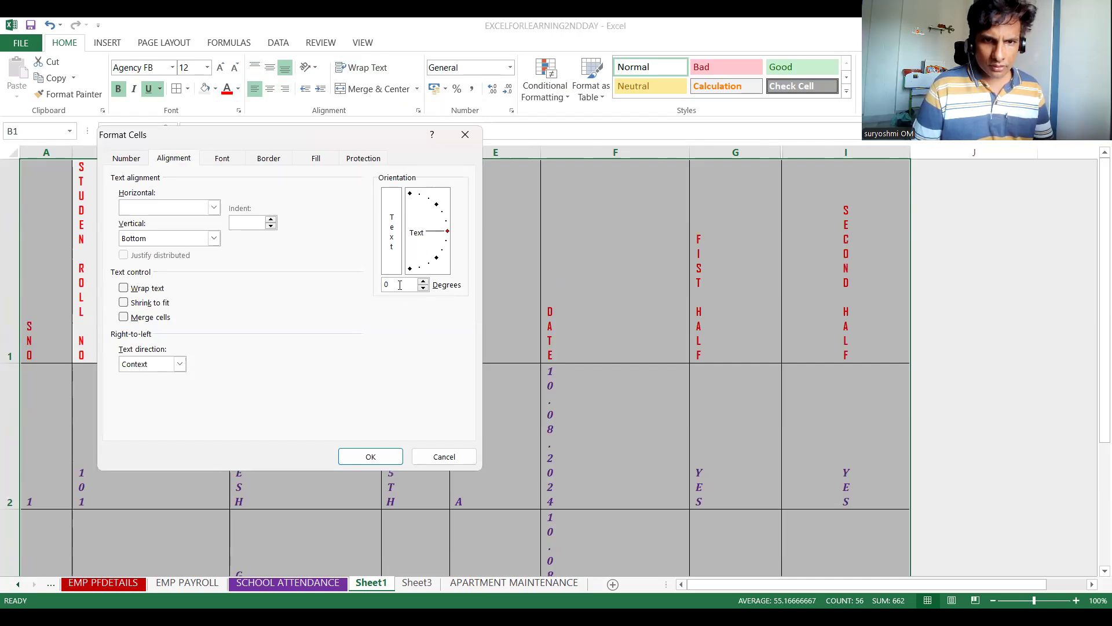
click(413, 237)
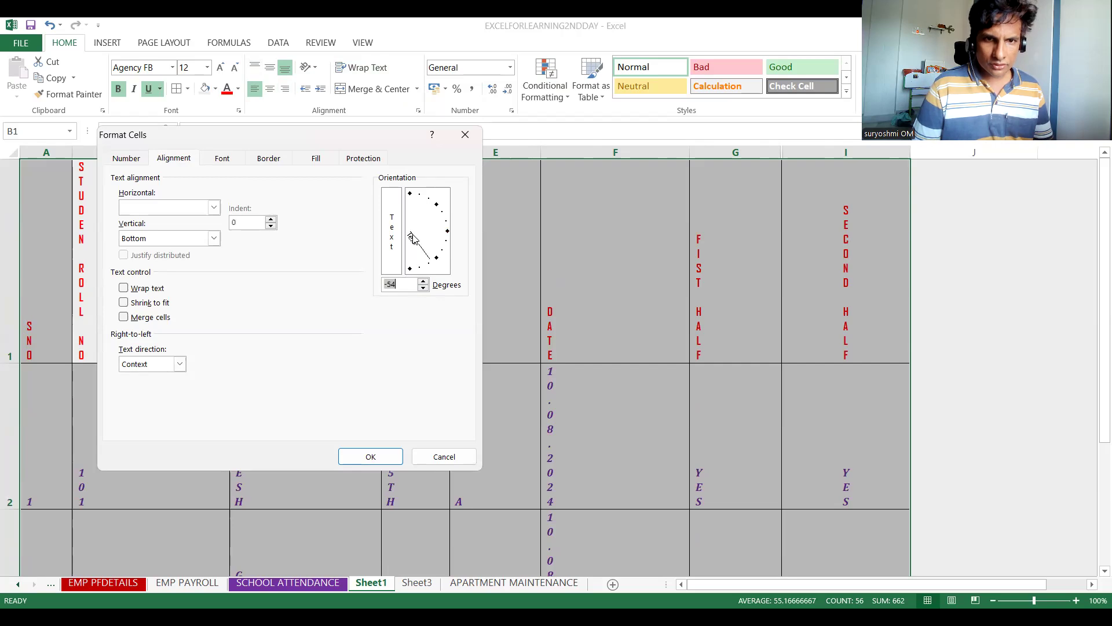
click(448, 233)
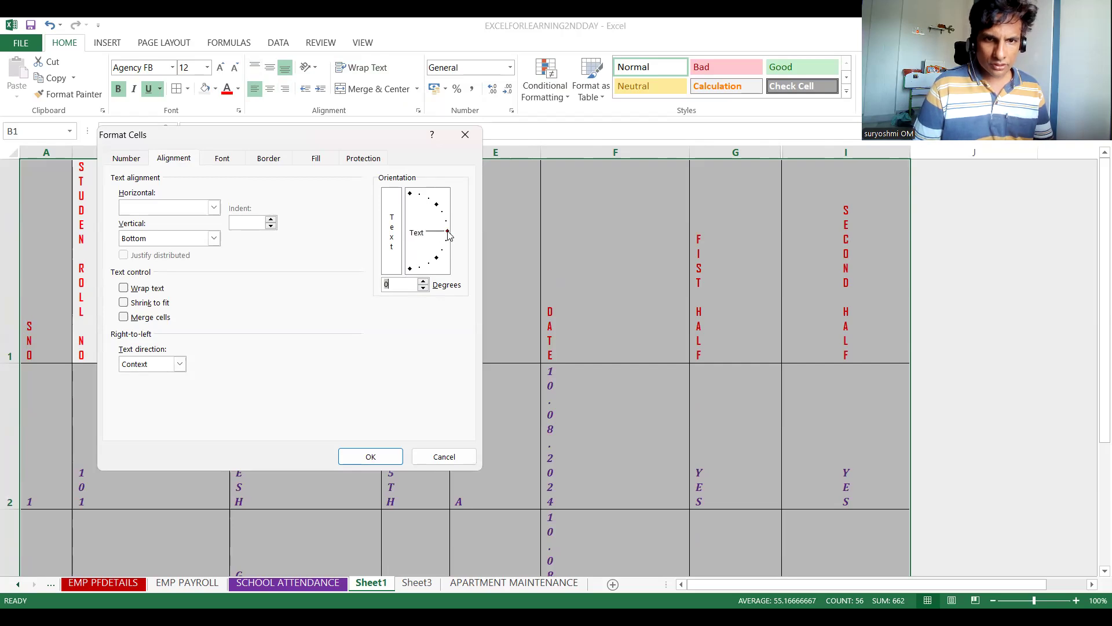
click(371, 459)
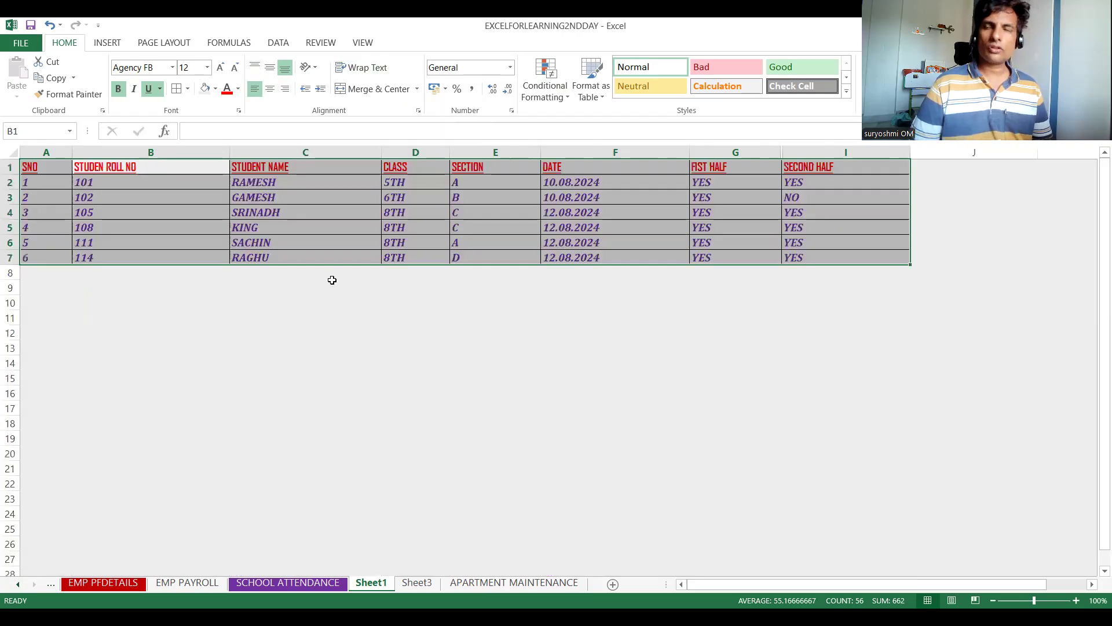
click(331, 284)
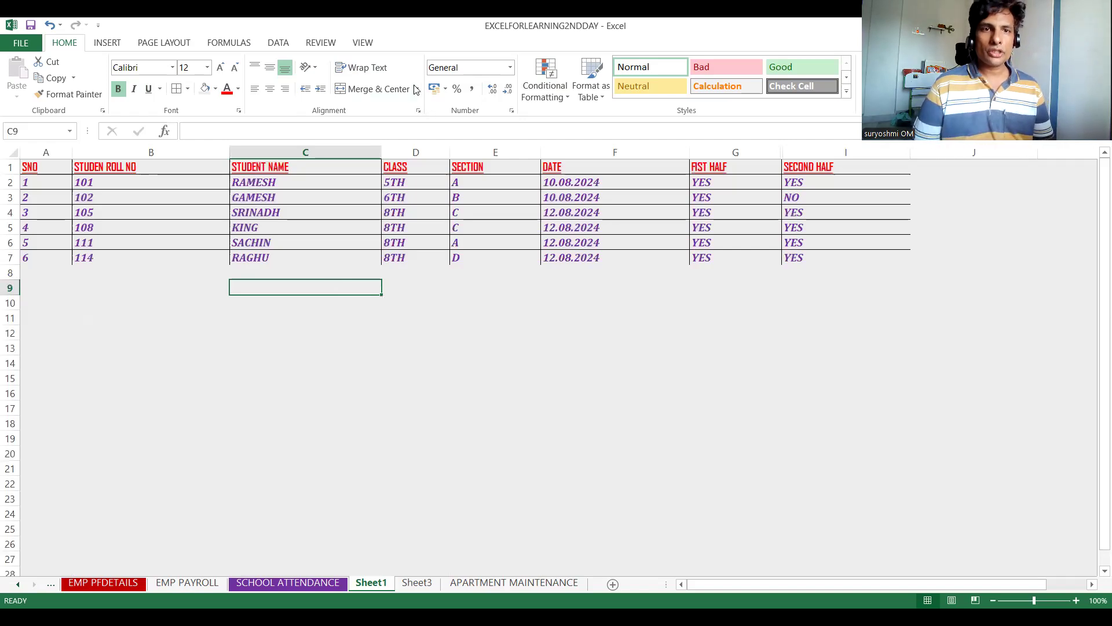
click(380, 383)
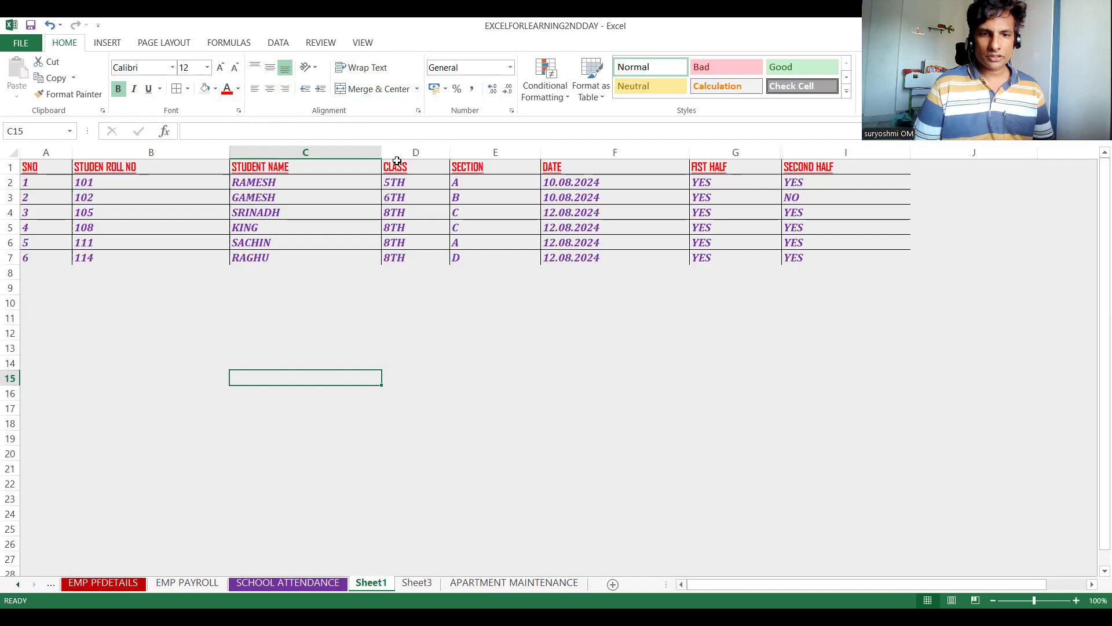
- Switch to the slide presentation and go back to its title slide about orientation text
key(alt+Tab)
key(Left)
key(Left)
key(Left)
key(Left)
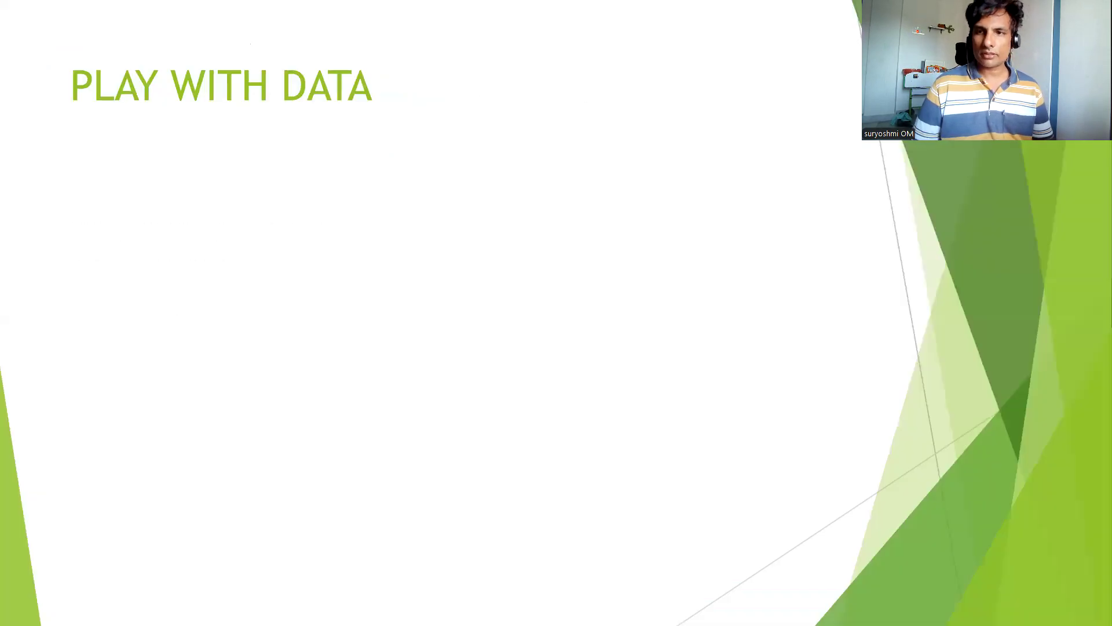
key(Left)
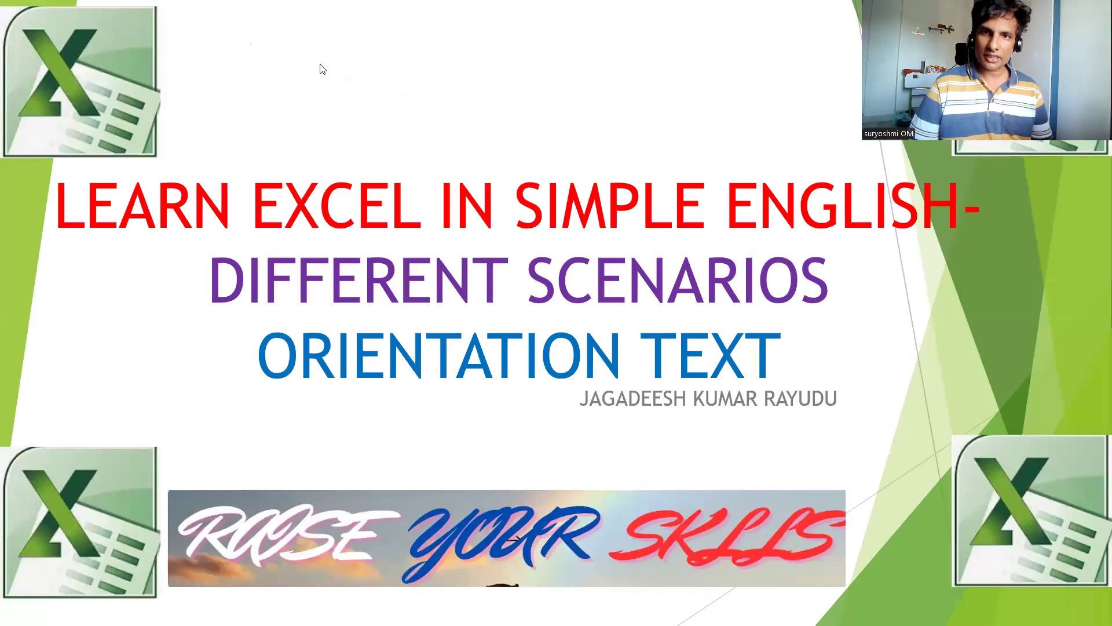